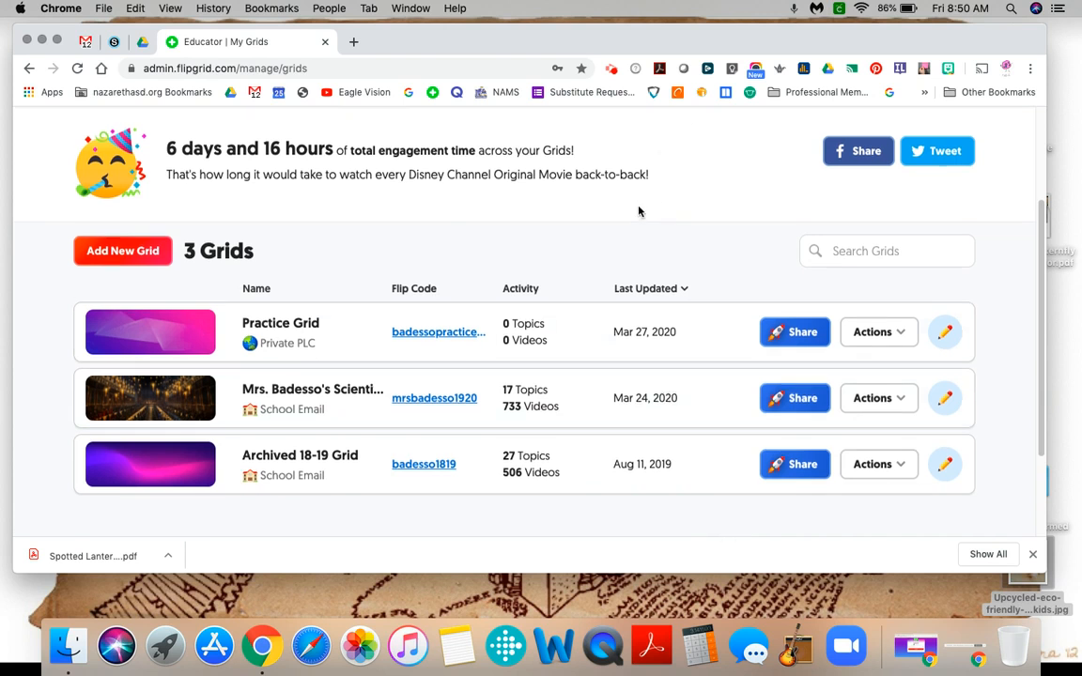
- Switch to the student browser window showing the Practice Grid password page and close its spare New Tab page
{"action": "scroll", "coordinate": [648, 220], "scroll_direction": "up", "scroll_amount": 3}
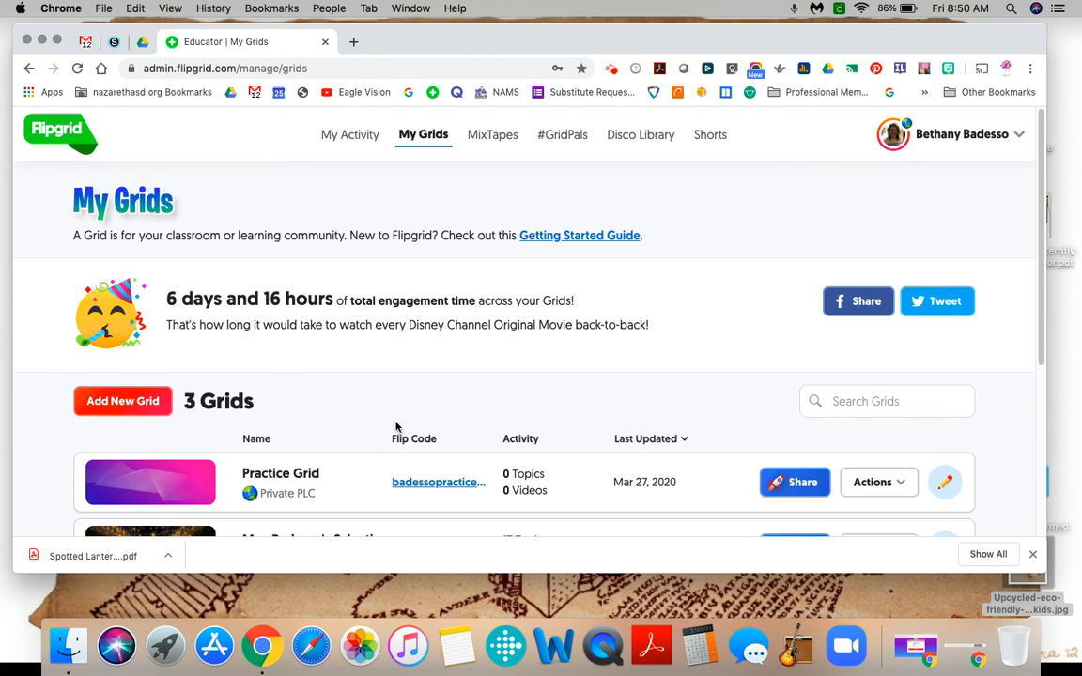
{"action": "scroll", "coordinate": [600, 357], "scroll_direction": "down", "scroll_amount": 3}
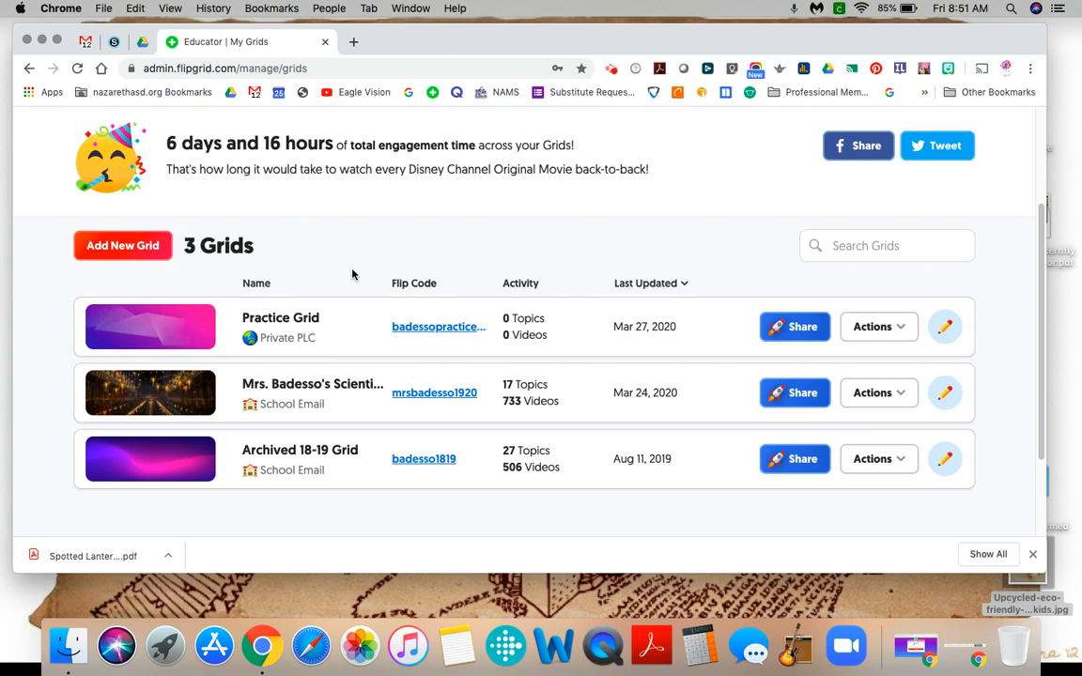
{"action": "left_click", "coordinate": [914, 655]}
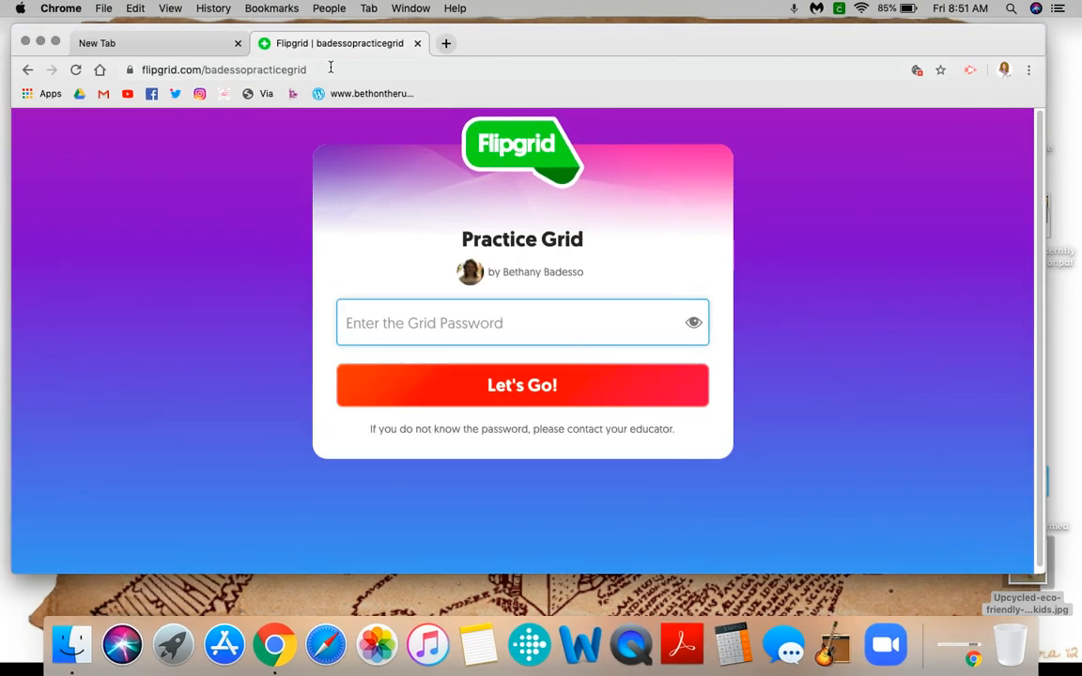
{"action": "left_click_drag", "start_coordinate": [331, 68], "coordinate": [139, 71]}
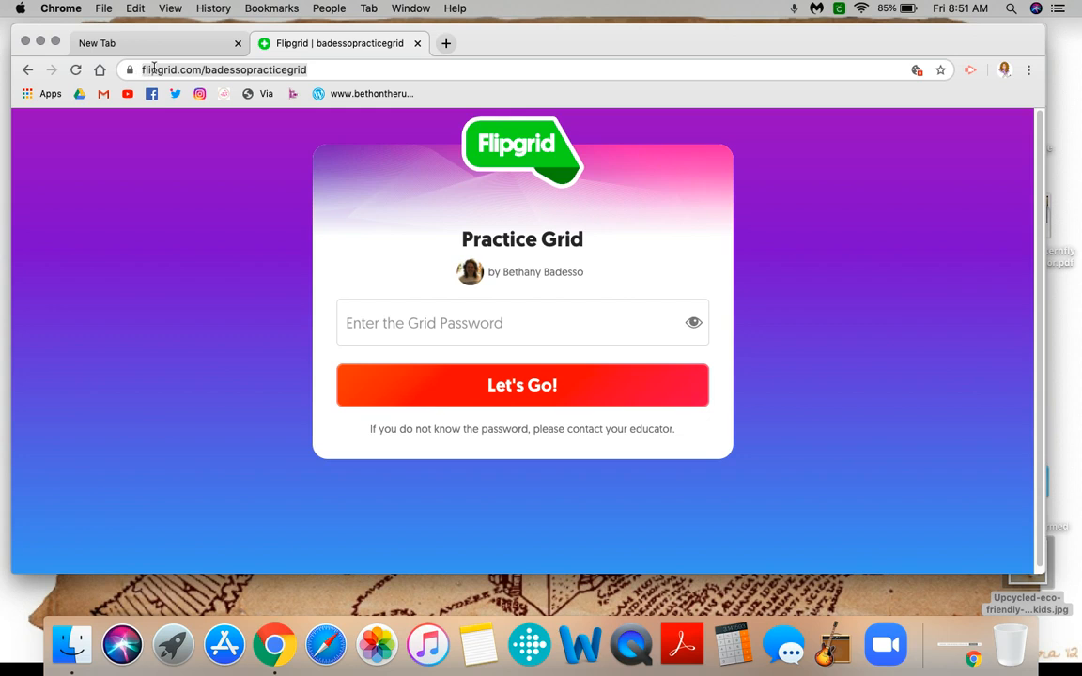
{"action": "left_click", "coordinate": [315, 69]}
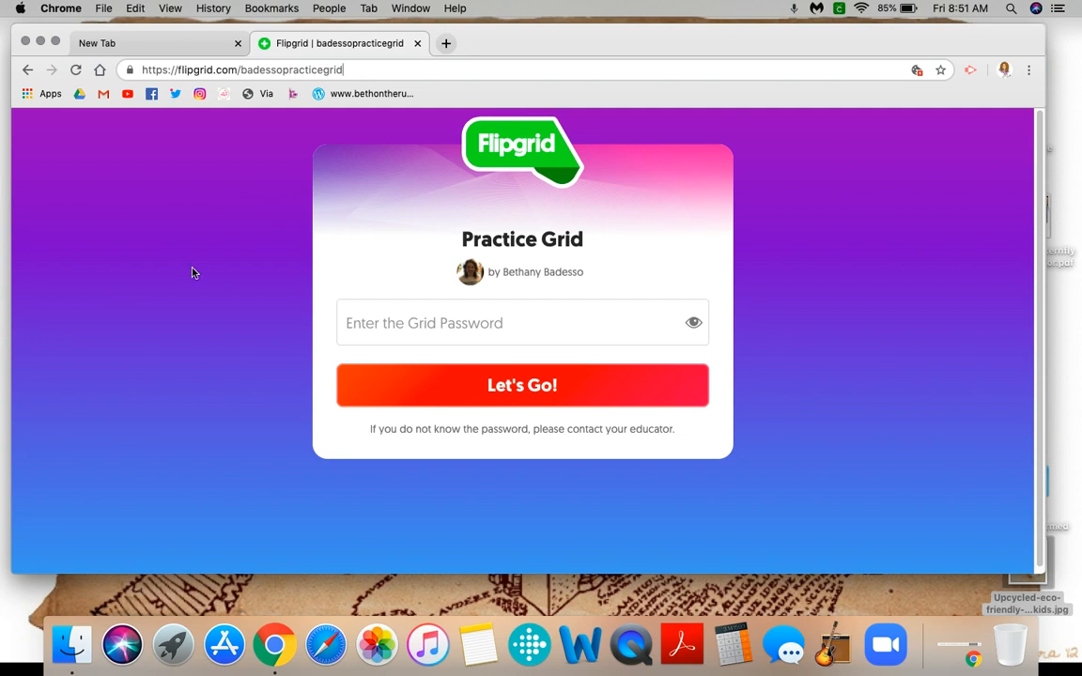
{"action": "left_click", "coordinate": [238, 43]}
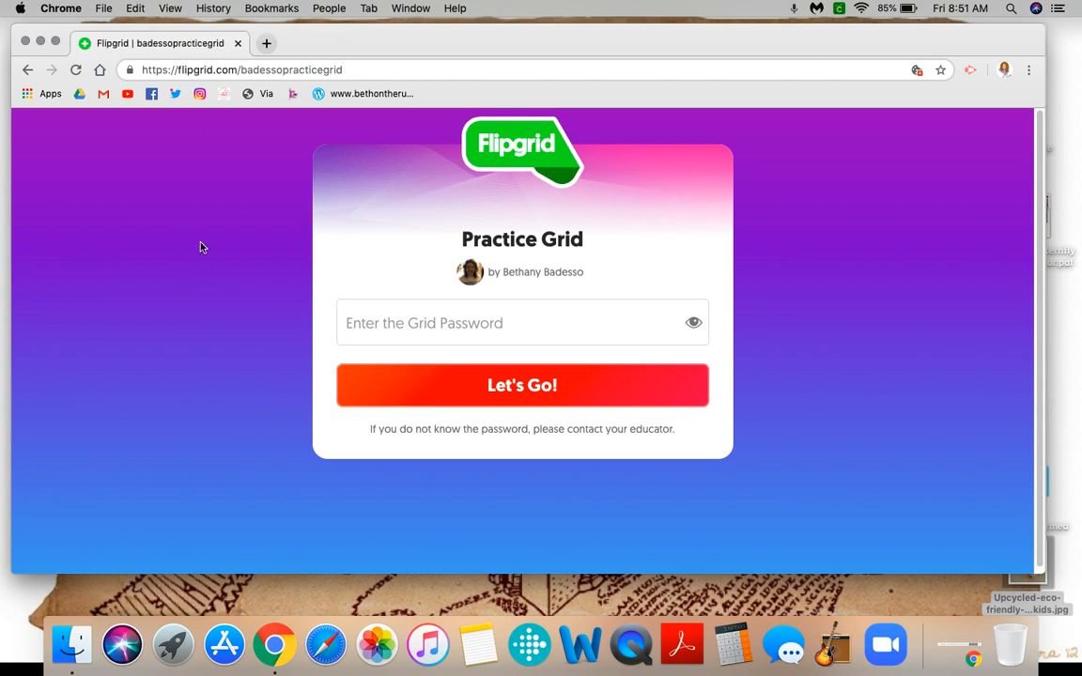
- Enter the Grid password to access the Practice Grid, and decline saving the password in the browser
{"action": "left_click", "coordinate": [374, 323]}
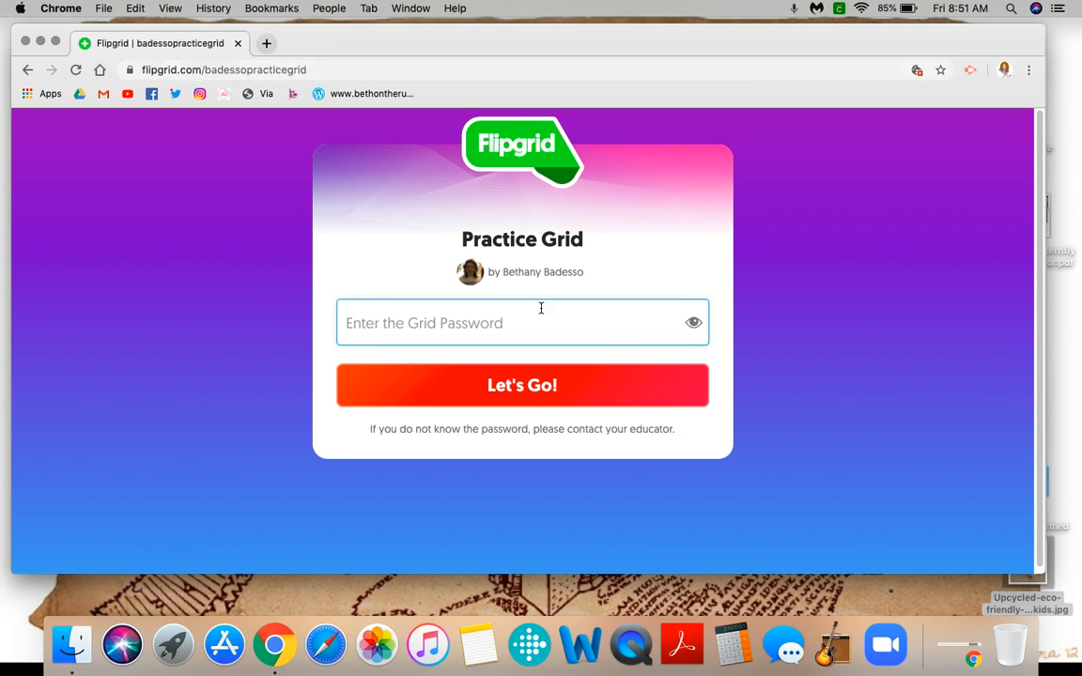
{"action": "left_click", "coordinate": [694, 322]}
{"action": "type", "text": "******"}
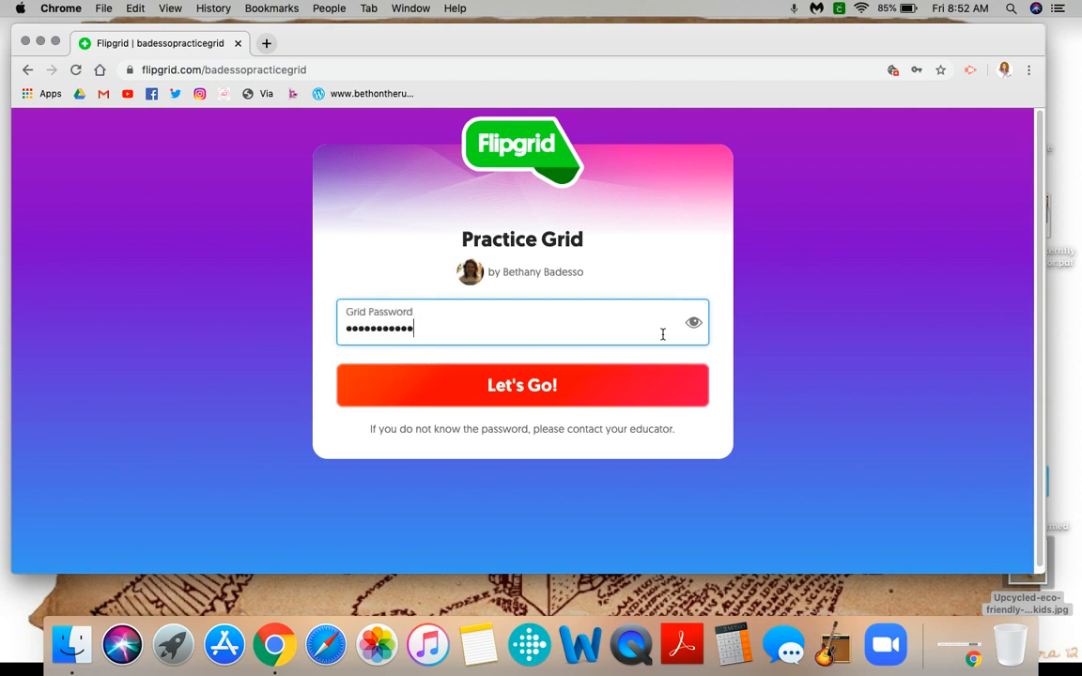
{"action": "key", "text": "Return"}
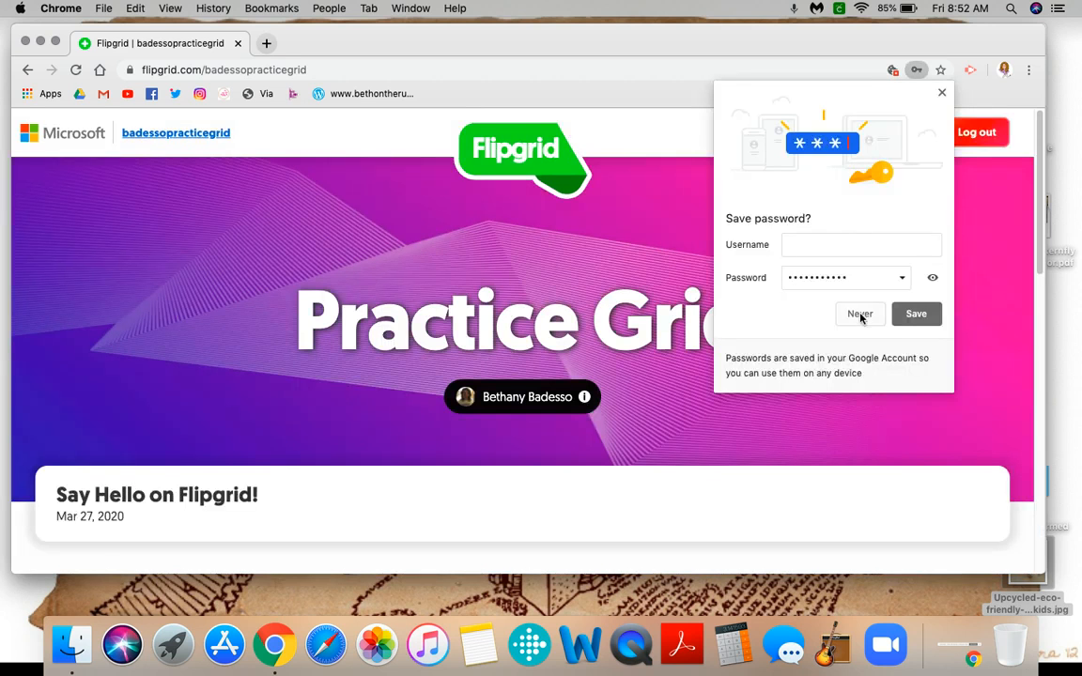
{"action": "left_click", "coordinate": [861, 314]}
- Examine the Practice Grid as students see it, and compare it with its Grid Details in the educator window
{"action": "scroll", "coordinate": [384, 313], "scroll_direction": "down", "scroll_amount": 1}
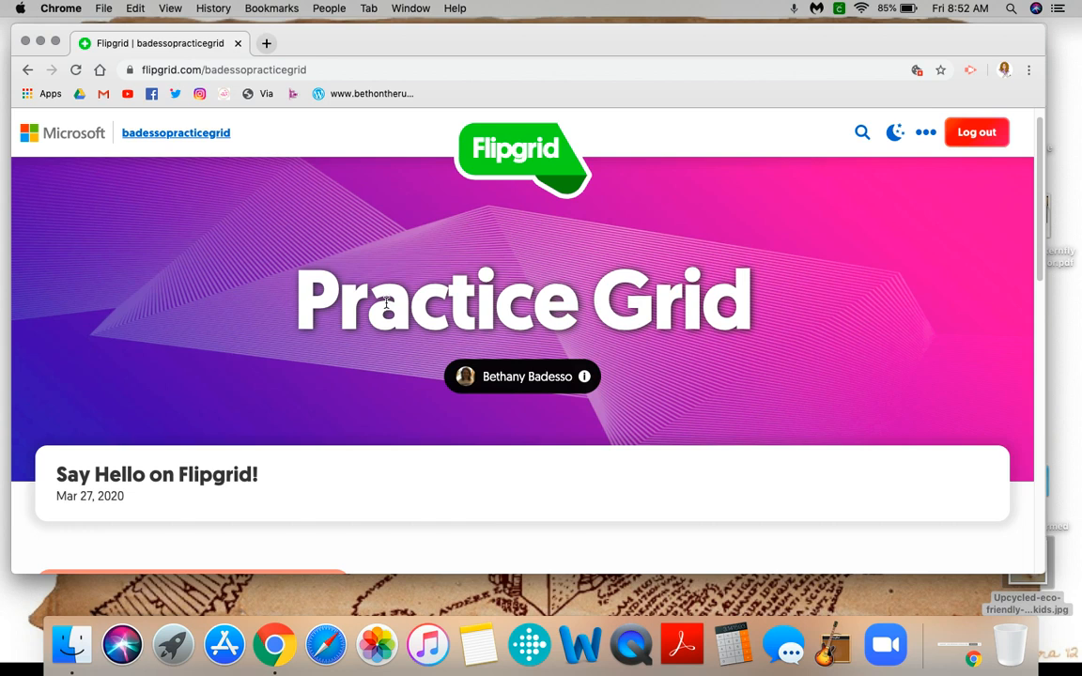
{"action": "scroll", "coordinate": [247, 361], "scroll_direction": "down", "scroll_amount": 5}
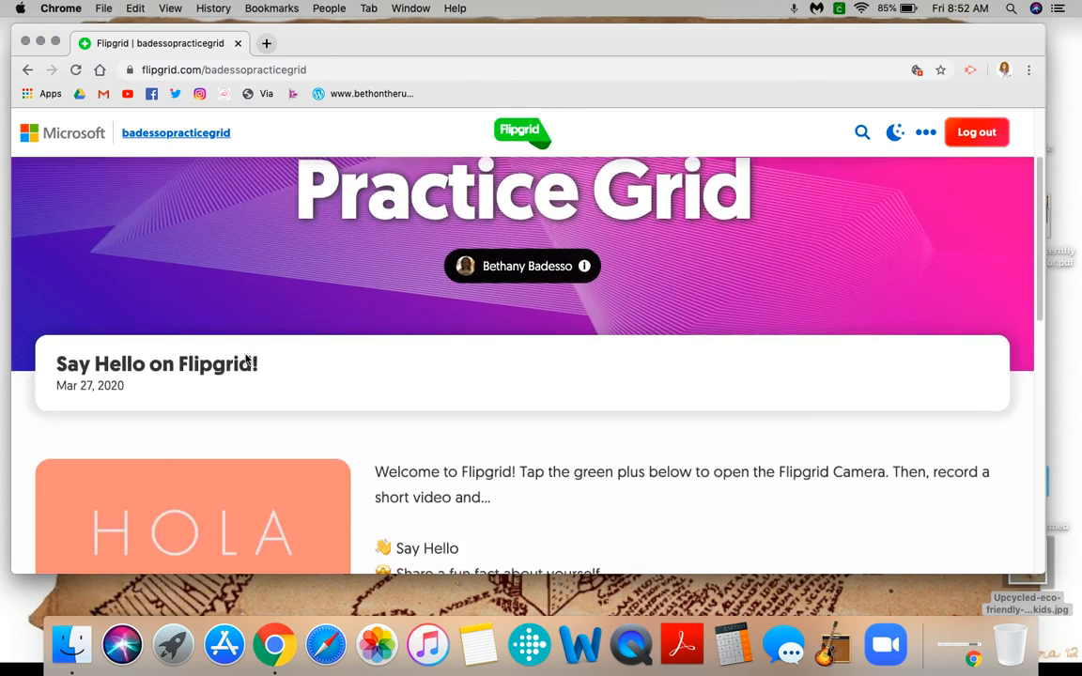
{"action": "scroll", "coordinate": [459, 399], "scroll_direction": "down", "scroll_amount": 6}
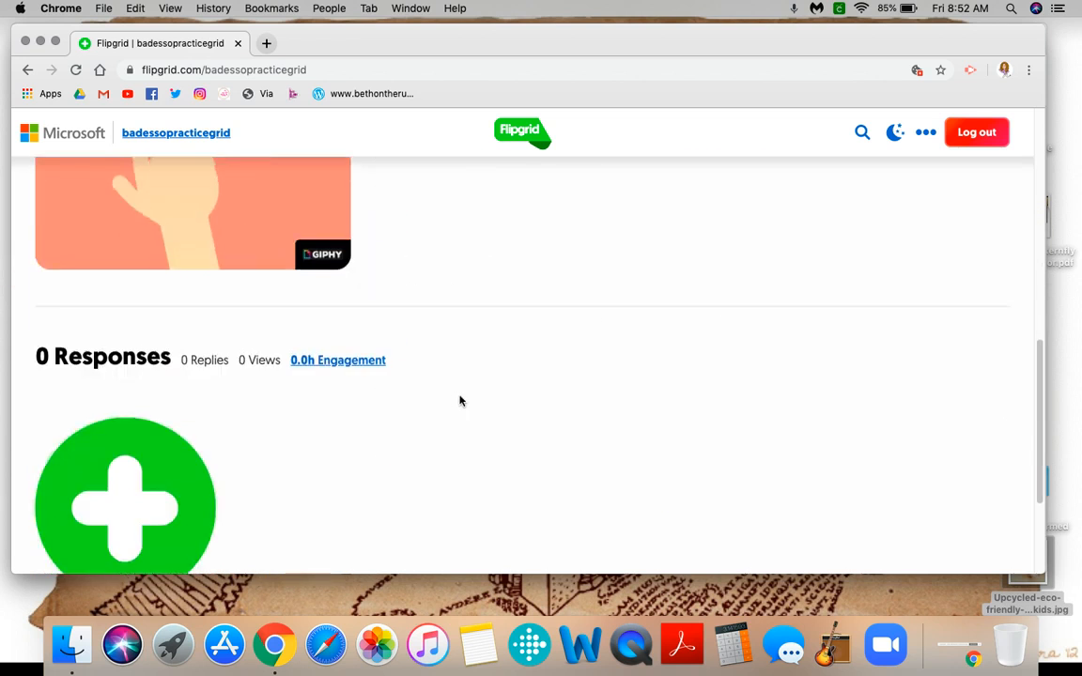
{"action": "scroll", "coordinate": [461, 399], "scroll_direction": "up", "scroll_amount": 10}
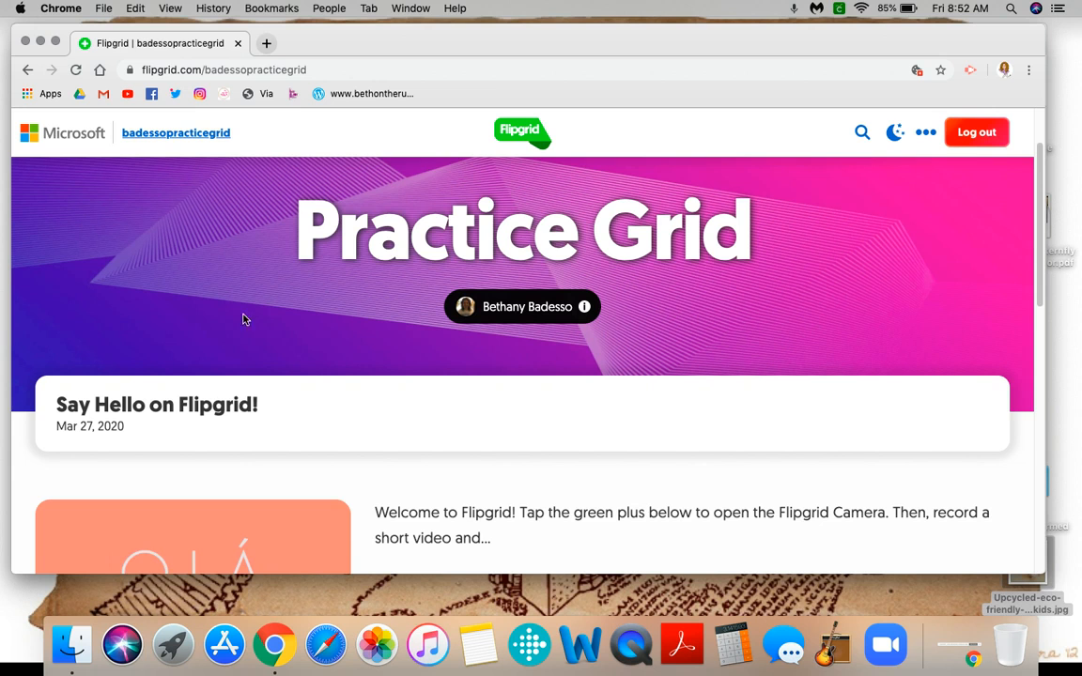
{"action": "left_click", "coordinate": [41, 41]}
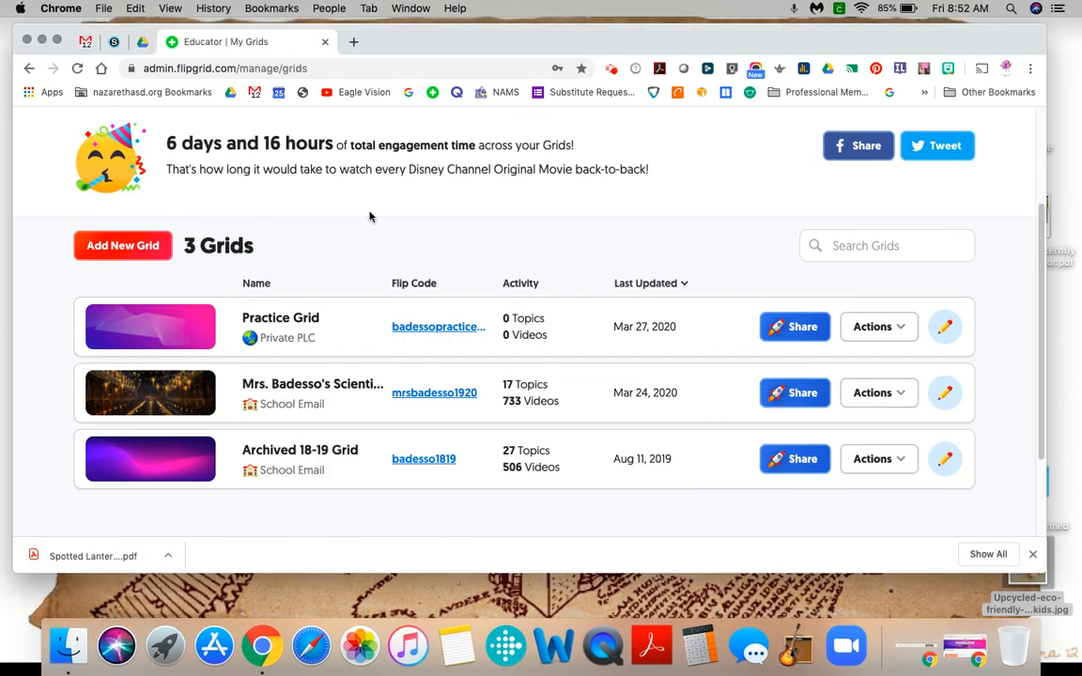
{"action": "left_click", "coordinate": [333, 316]}
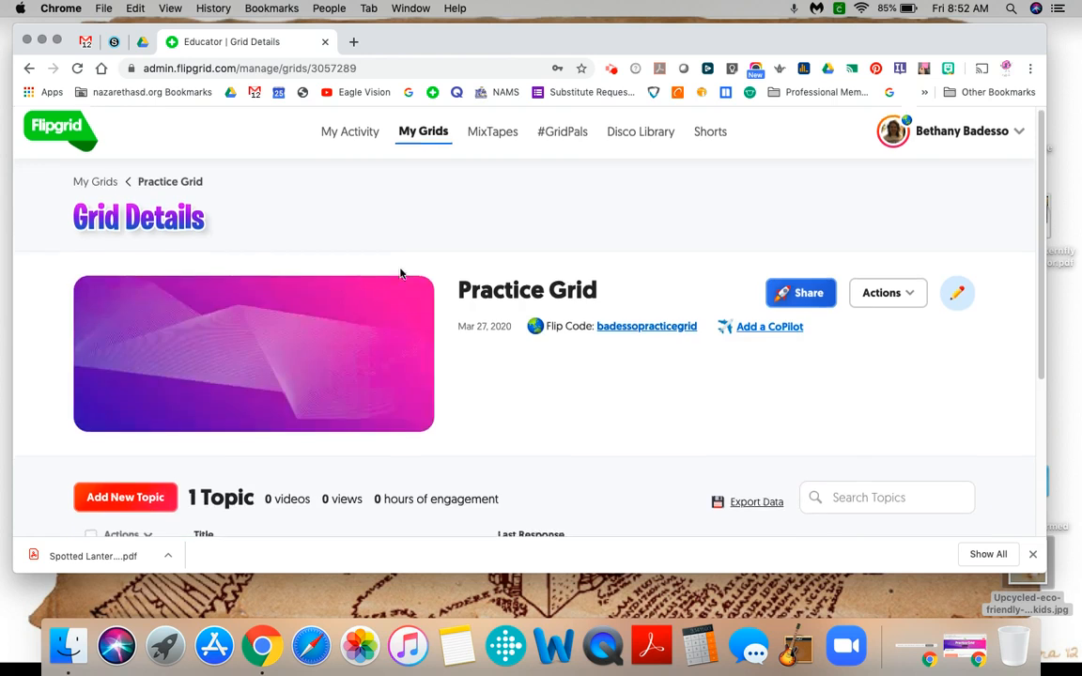
{"action": "scroll", "coordinate": [401, 274], "scroll_direction": "down", "scroll_amount": 3}
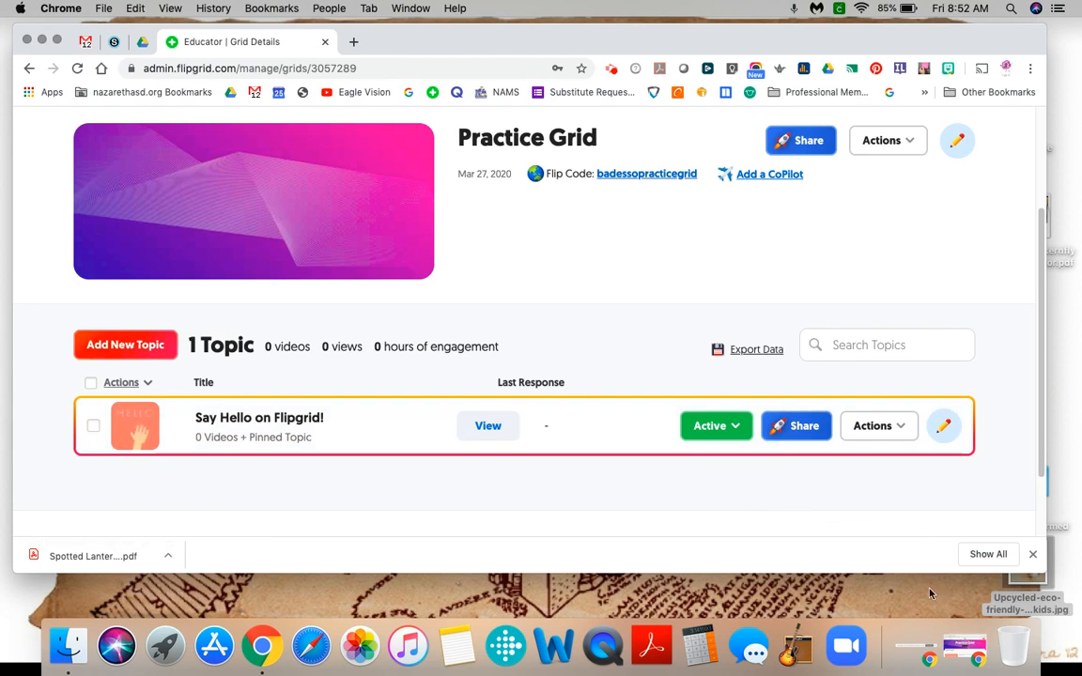
- Return to the student view of the Practice Grid and start a new response to the Say Hello on Flipgrid! topic
{"action": "left_click", "coordinate": [961, 648]}
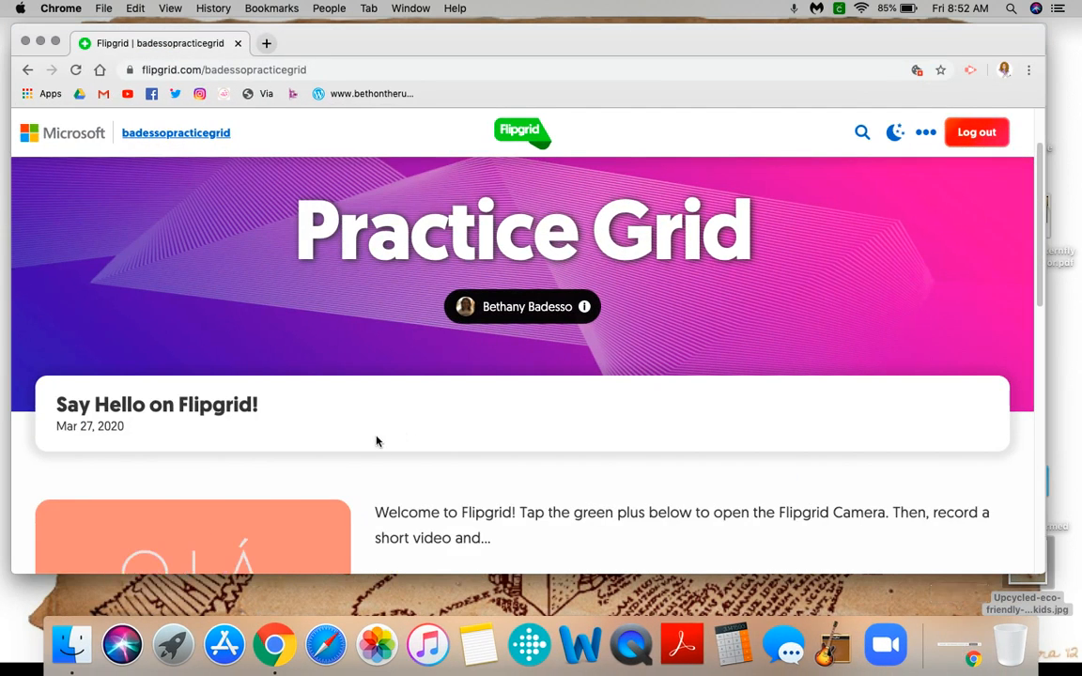
{"action": "scroll", "coordinate": [385, 451], "scroll_direction": "down", "scroll_amount": 1}
{"action": "scroll", "coordinate": [398, 457], "scroll_direction": "down", "scroll_amount": 5}
{"action": "scroll", "coordinate": [398, 440], "scroll_direction": "up", "scroll_amount": 6}
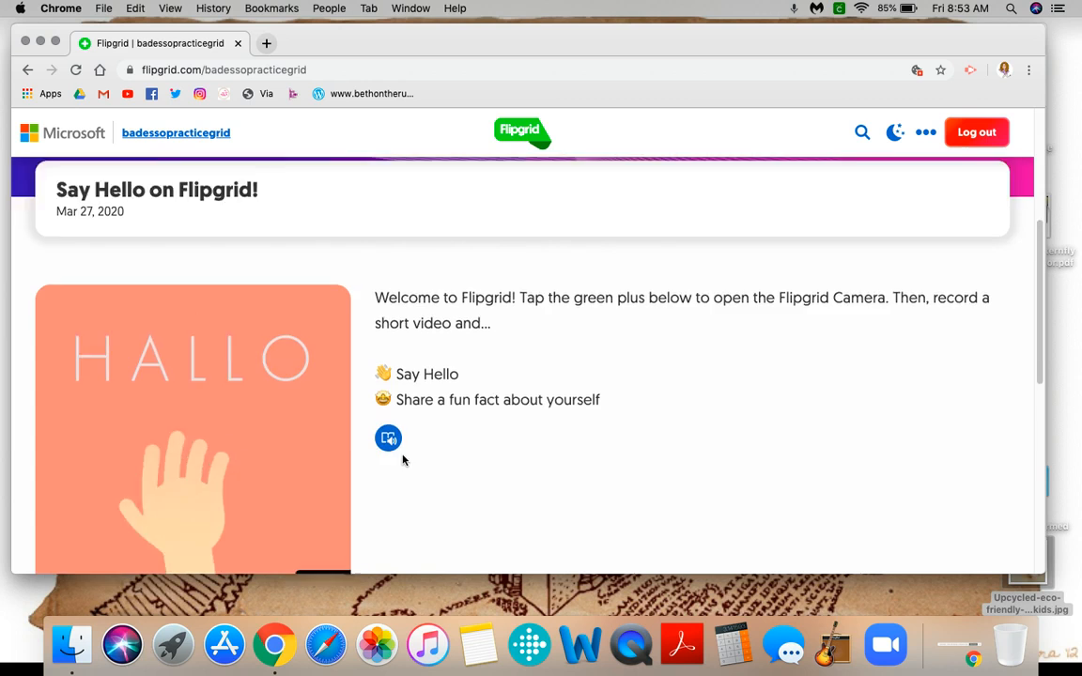
{"action": "scroll", "coordinate": [455, 472], "scroll_direction": "down", "scroll_amount": 10}
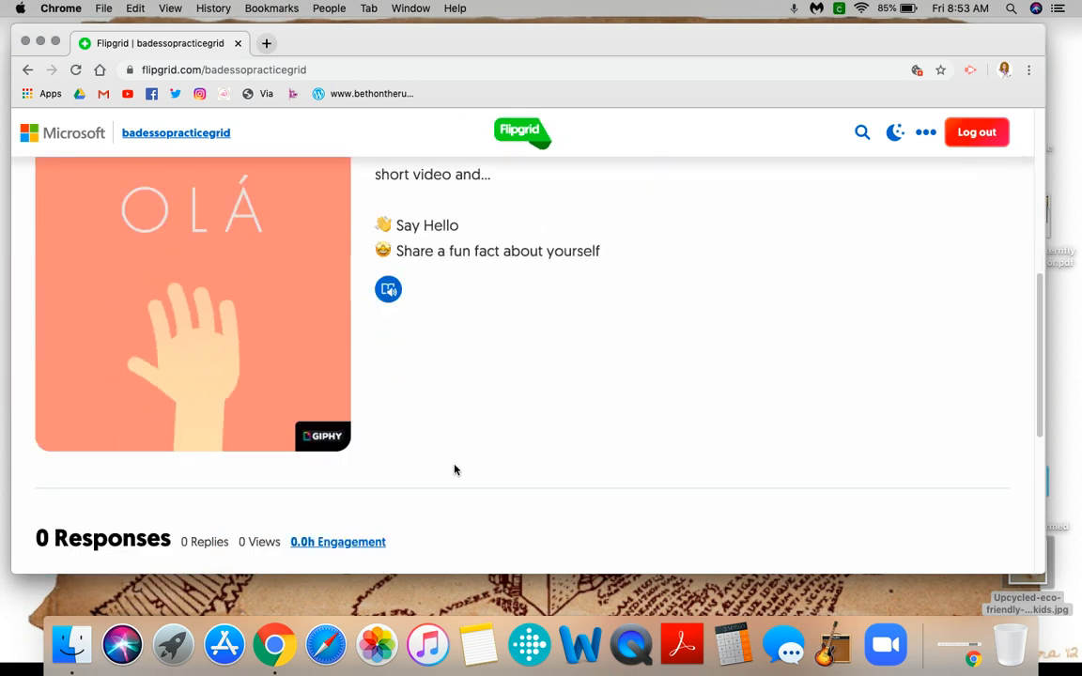
{"action": "scroll", "coordinate": [449, 461], "scroll_direction": "down", "scroll_amount": 4}
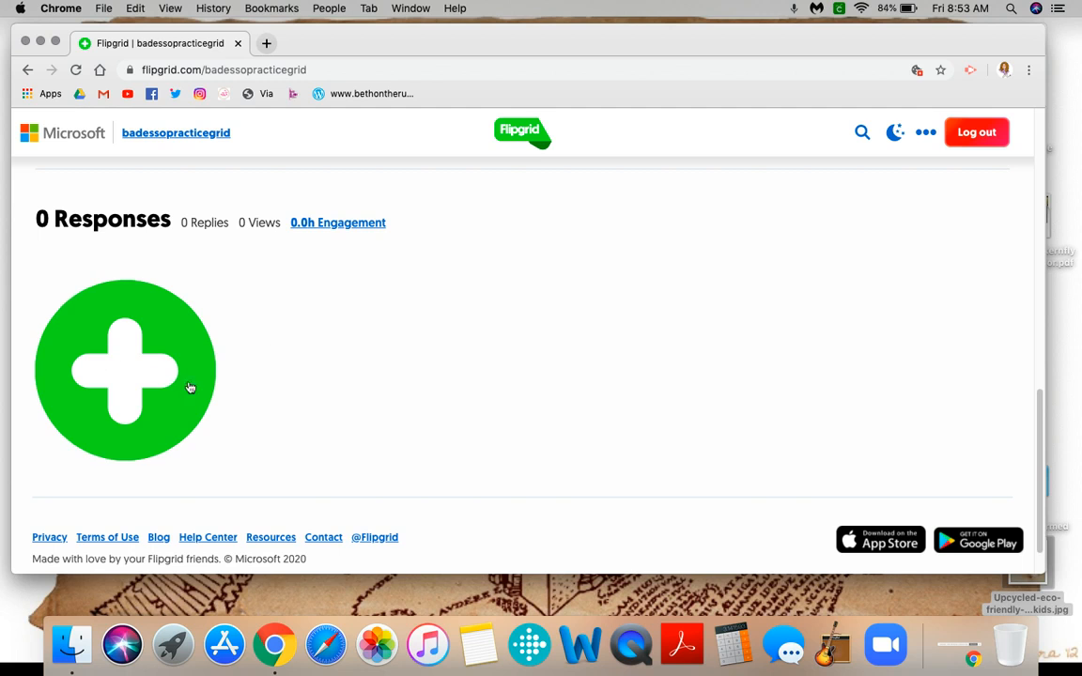
{"action": "left_click", "coordinate": [134, 374]}
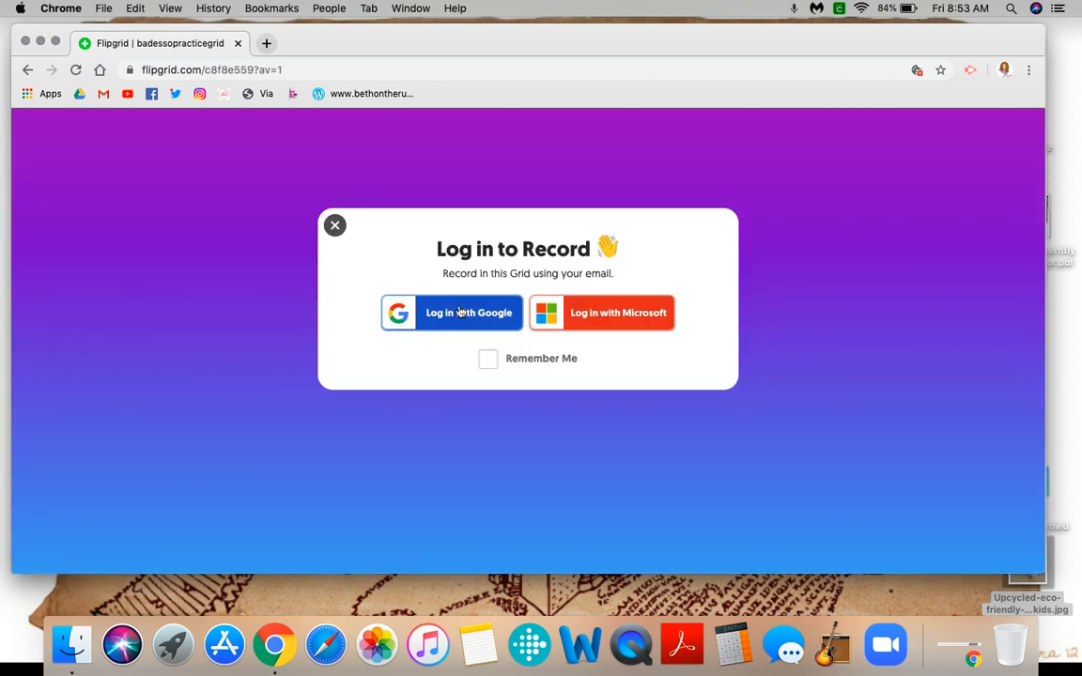
- Log in to record with the listed Google account and allow flipgrid.com to use the microphone and camera
{"action": "left_click", "coordinate": [452, 315]}
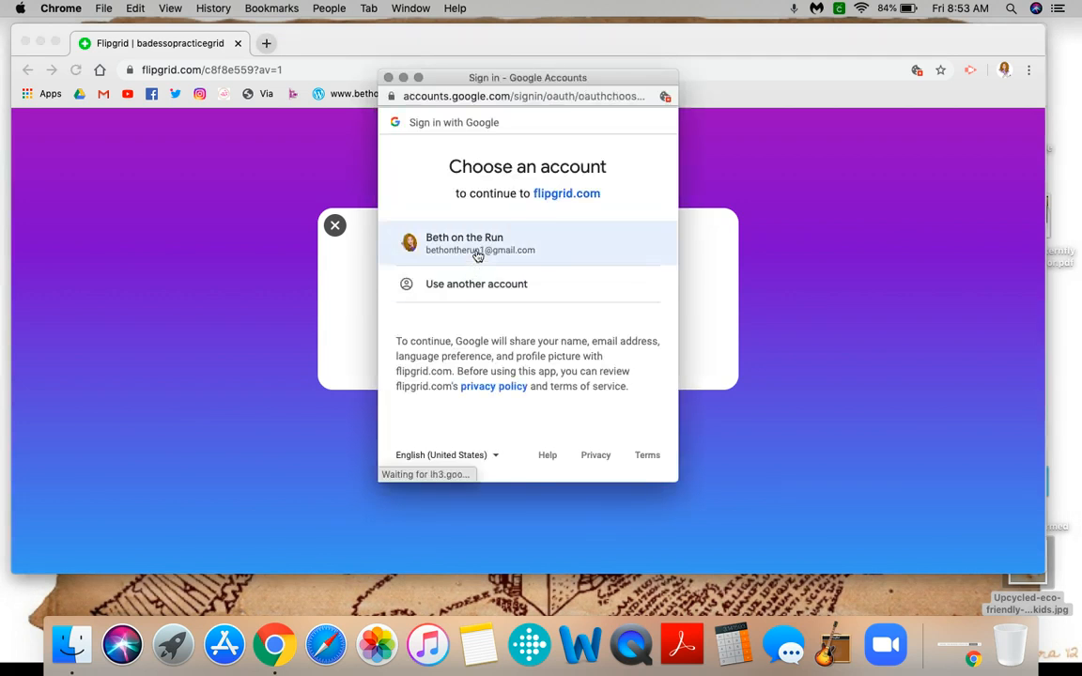
{"action": "left_click", "coordinate": [481, 252]}
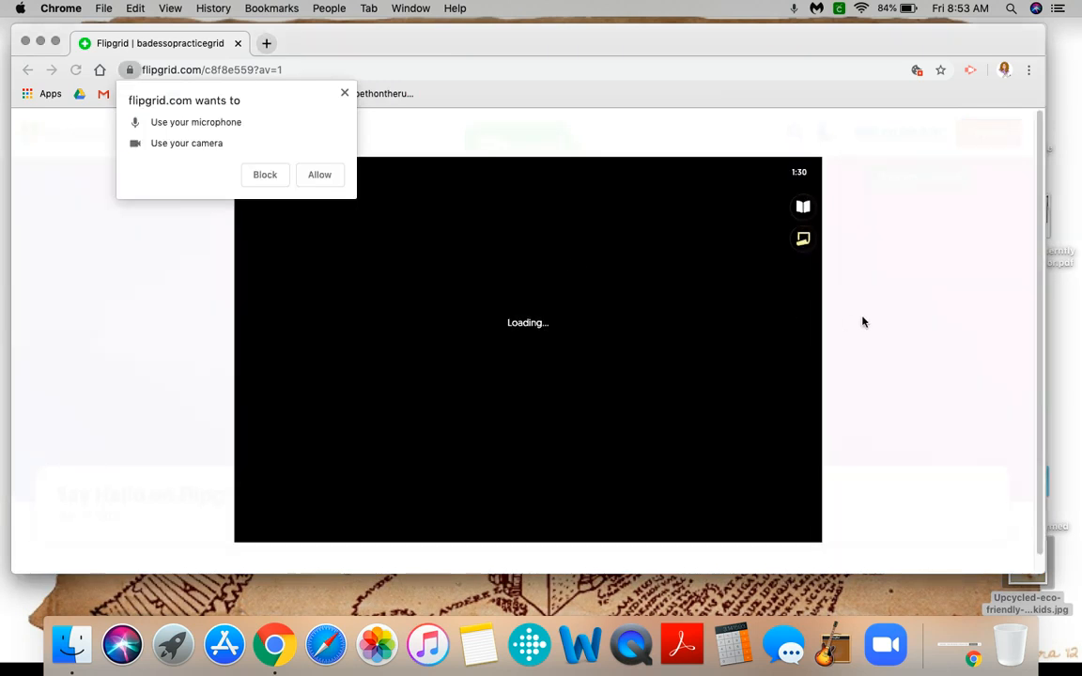
{"action": "left_click", "coordinate": [321, 176]}
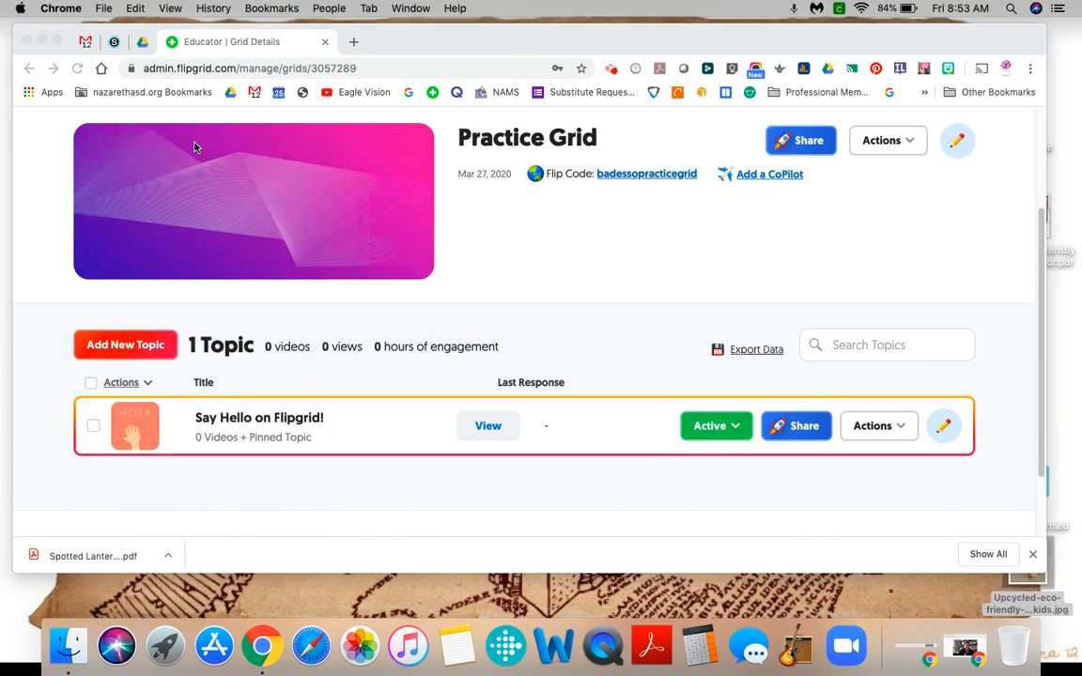
- Close the downloads bar in the educator window and return to the Flipgrid camera in the student window
{"action": "left_click", "coordinate": [195, 146]}
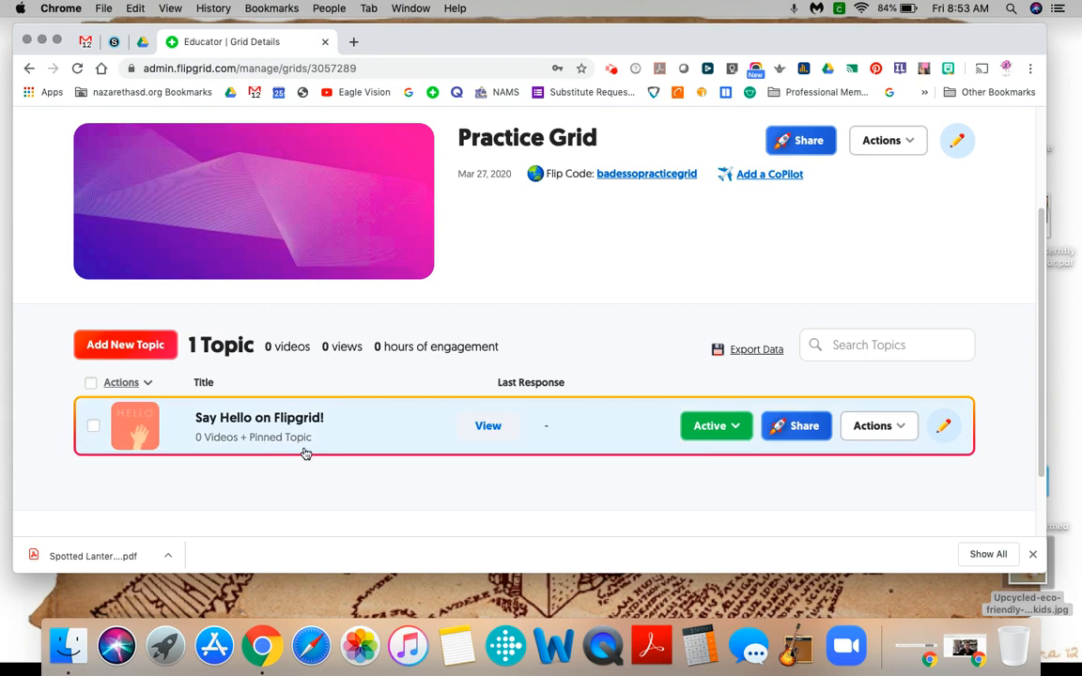
{"action": "left_click", "coordinate": [1034, 557]}
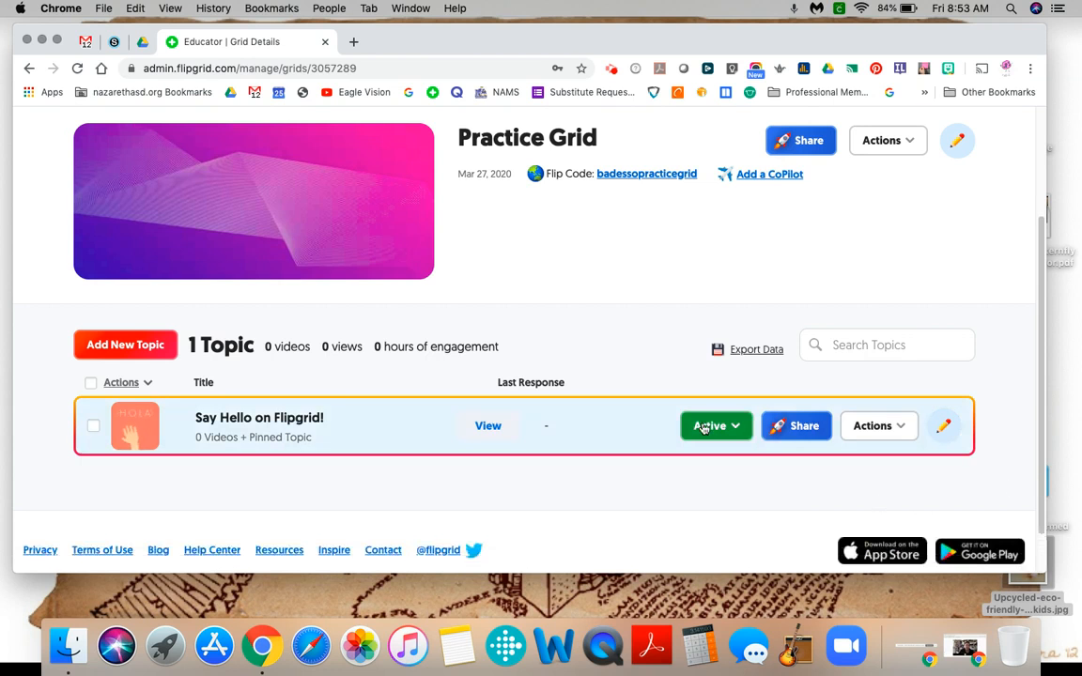
{"action": "left_click", "coordinate": [960, 628]}
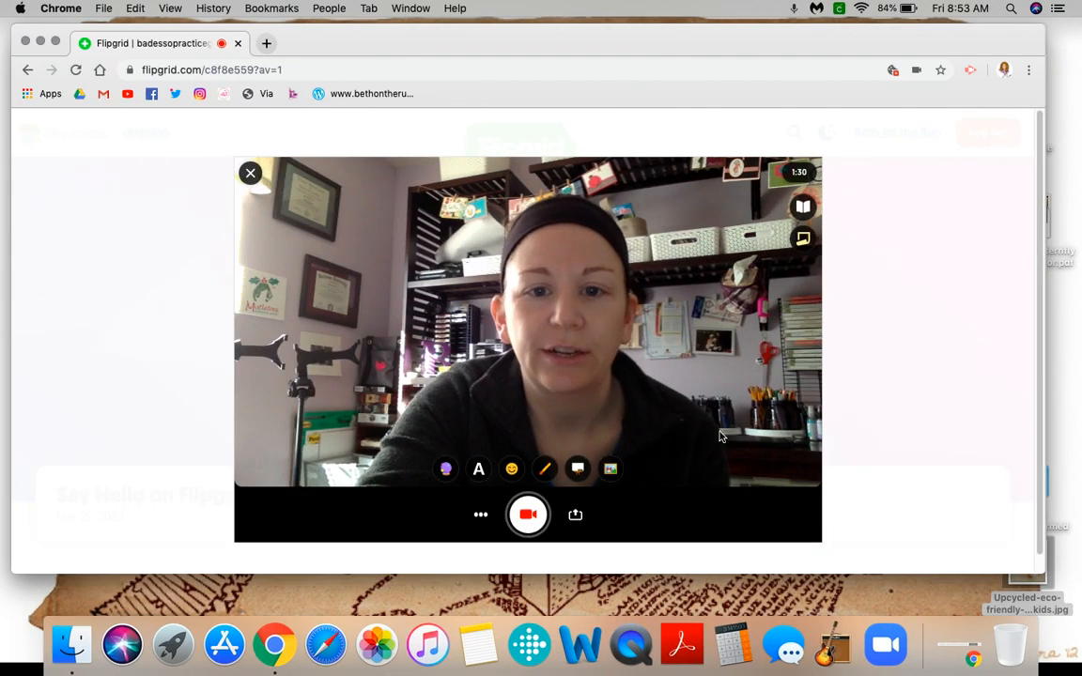
- Record a video response of about 32 seconds, stop its preview and accept the clip to proceed to the selfie
{"action": "left_click", "coordinate": [528, 517]}
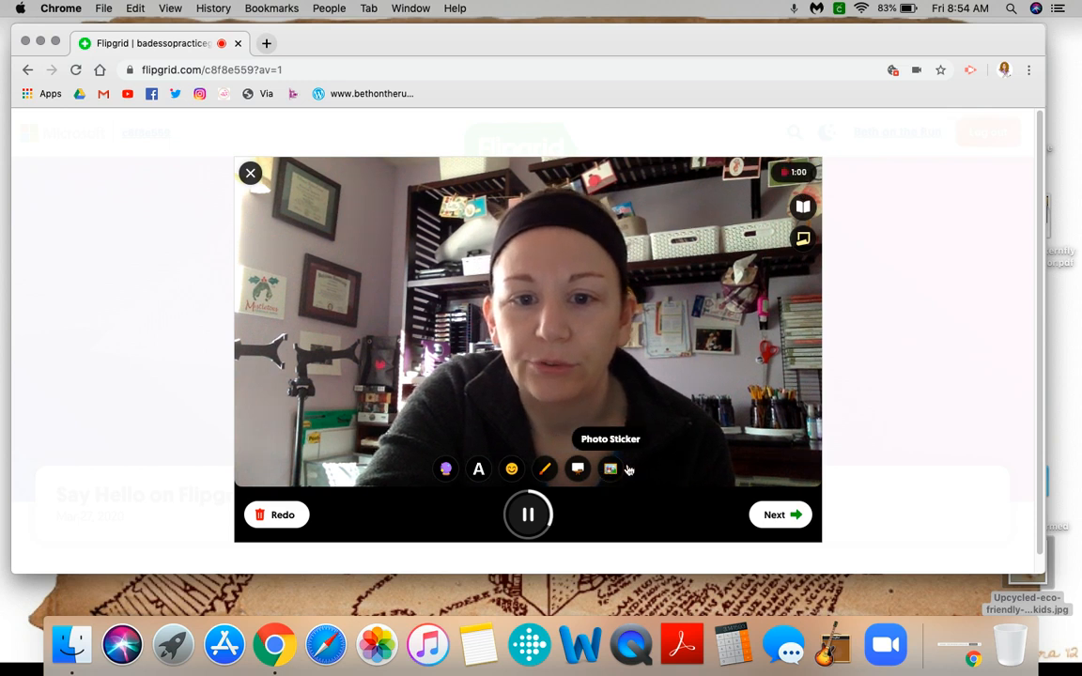
{"action": "left_click", "coordinate": [529, 512]}
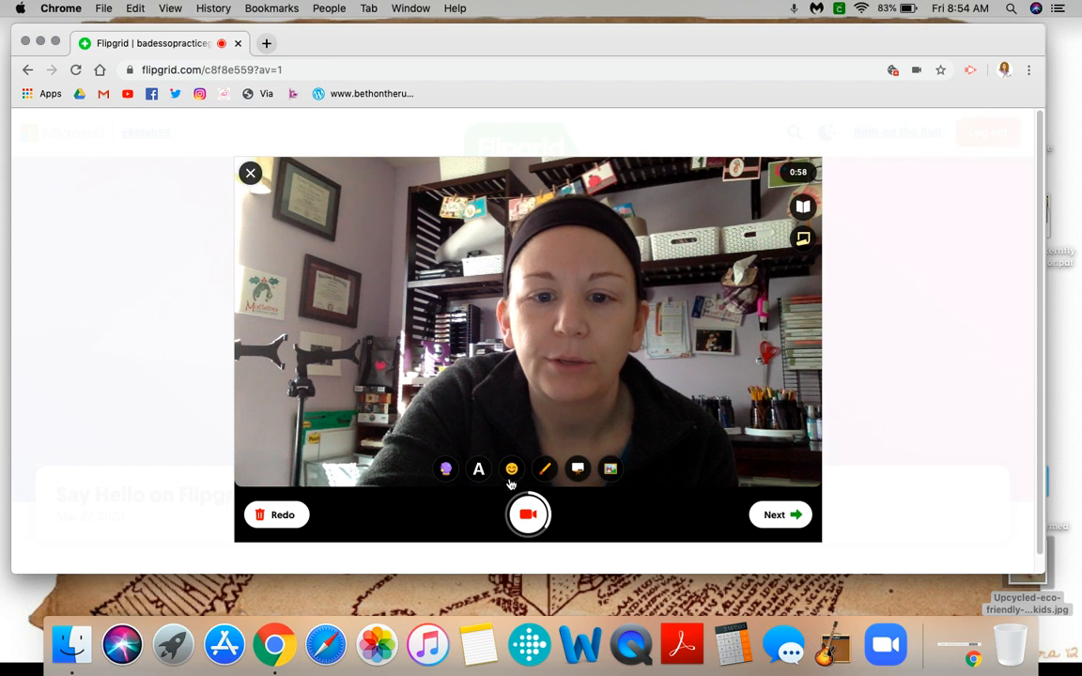
{"action": "left_click", "coordinate": [776, 513]}
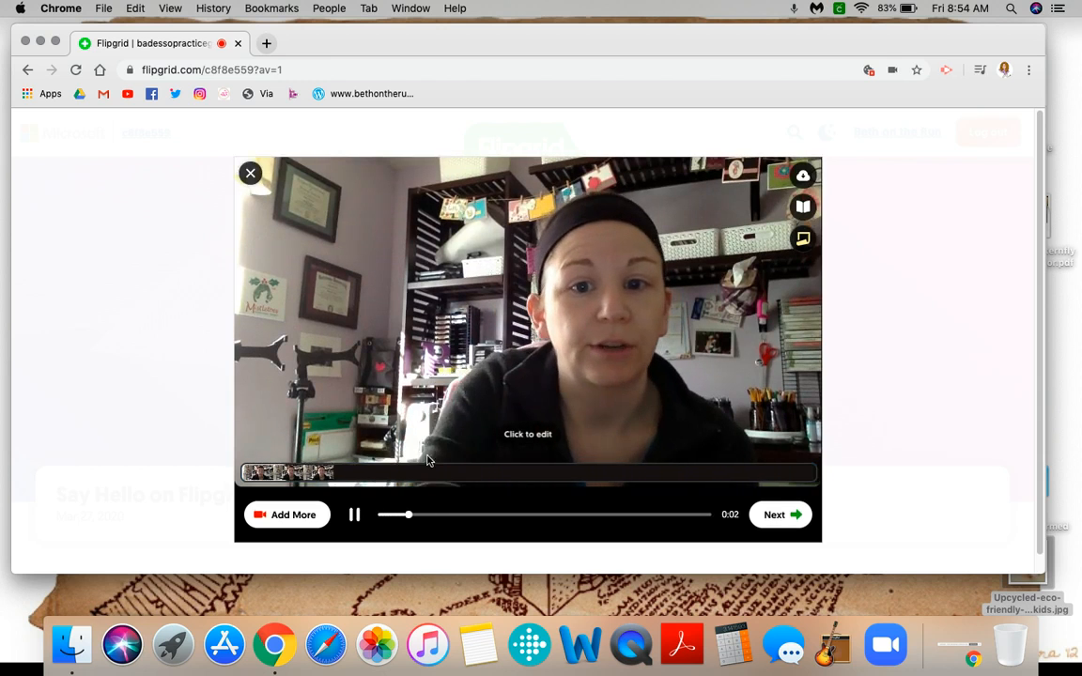
{"action": "left_click", "coordinate": [354, 515]}
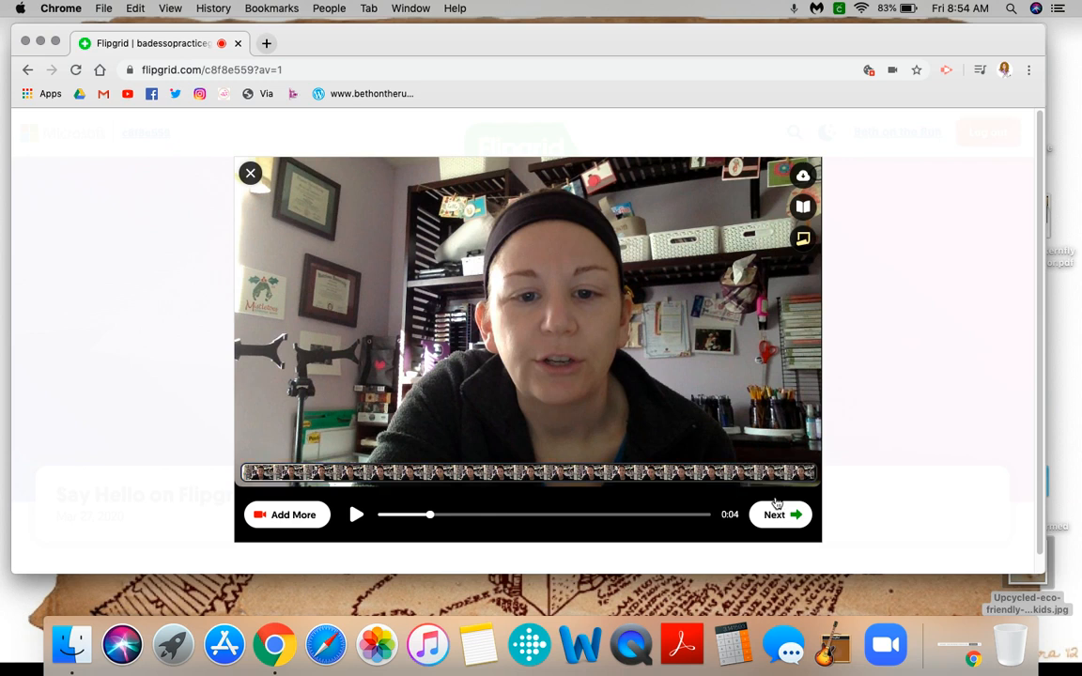
{"action": "left_click", "coordinate": [774, 515]}
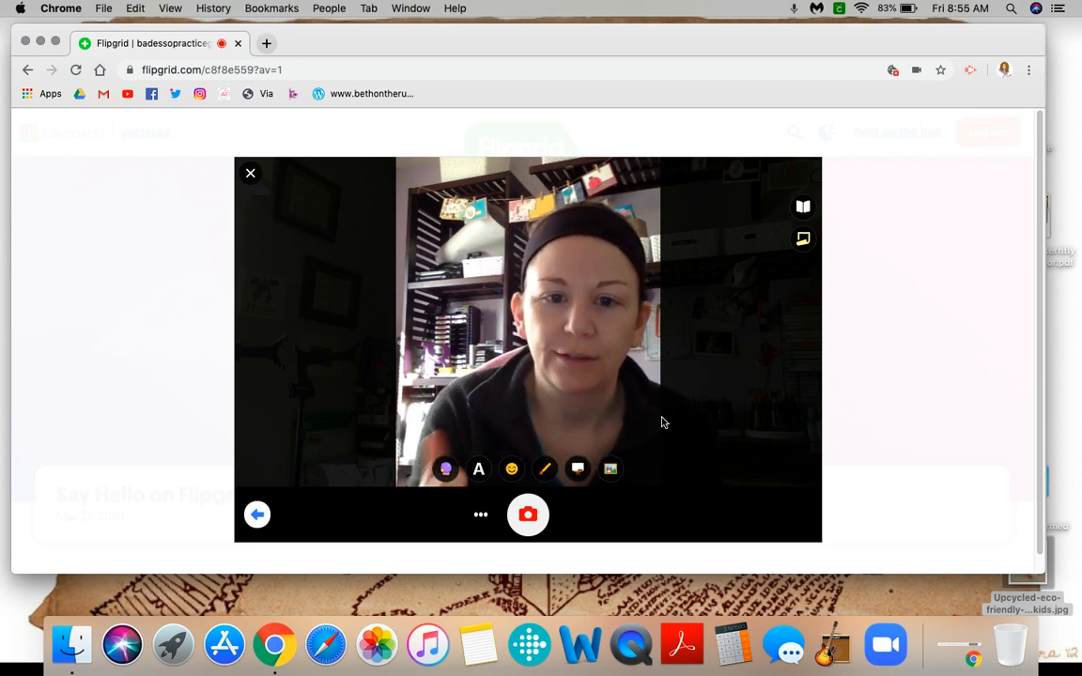
- Take a selfie for the video response, discard it and take a new one
{"action": "left_click", "coordinate": [528, 515]}
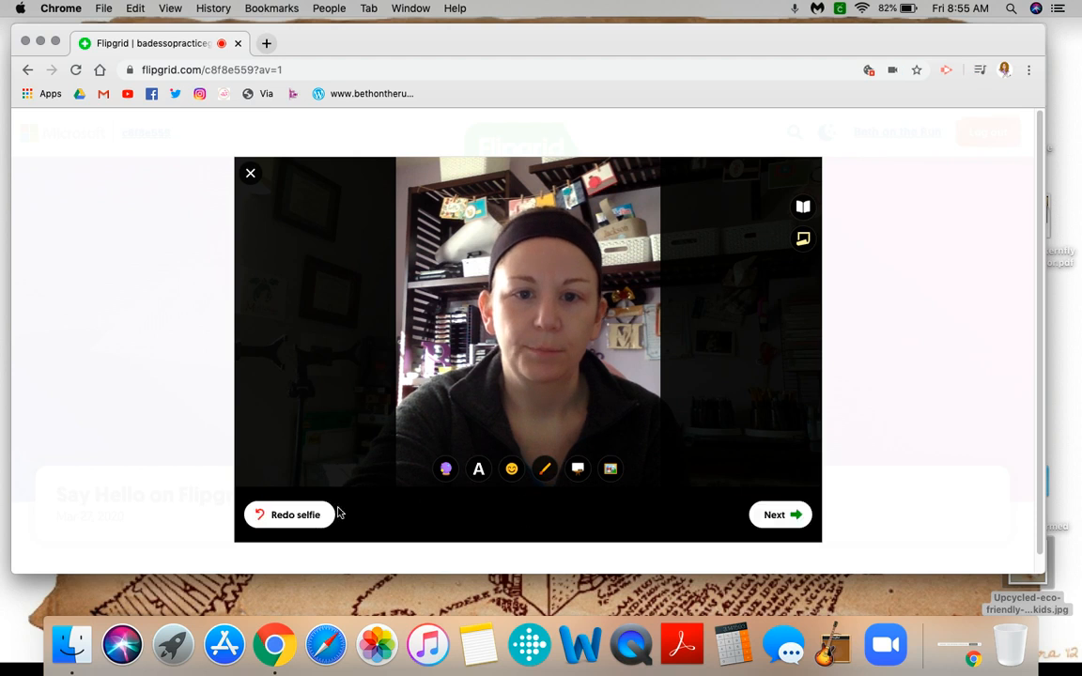
{"action": "left_click", "coordinate": [307, 517]}
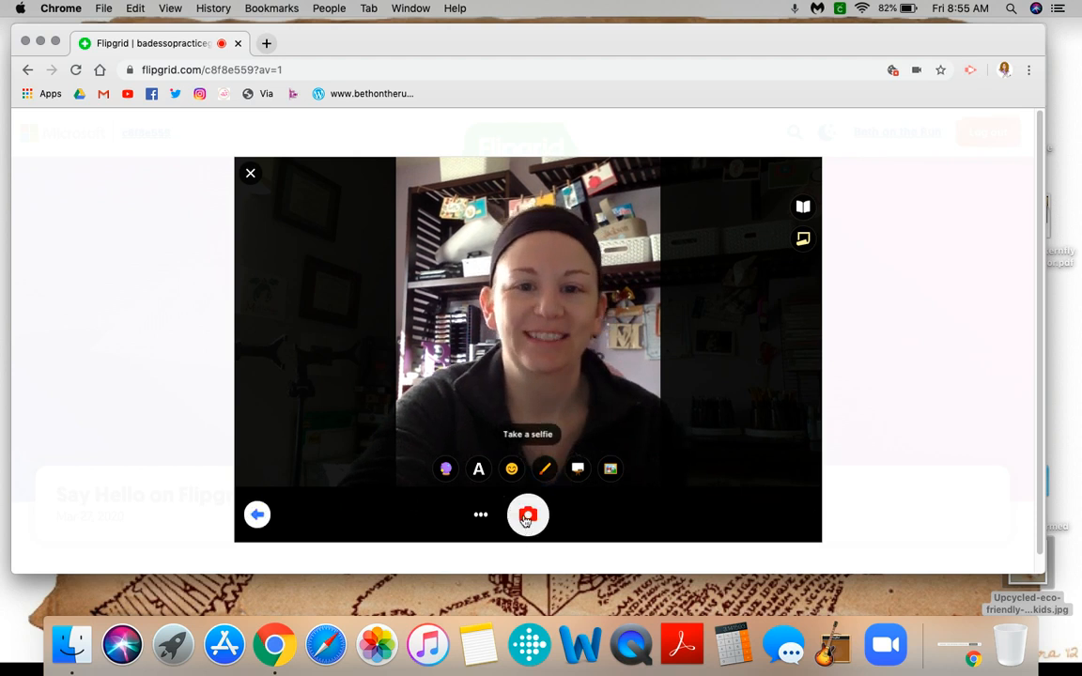
{"action": "left_click", "coordinate": [525, 520]}
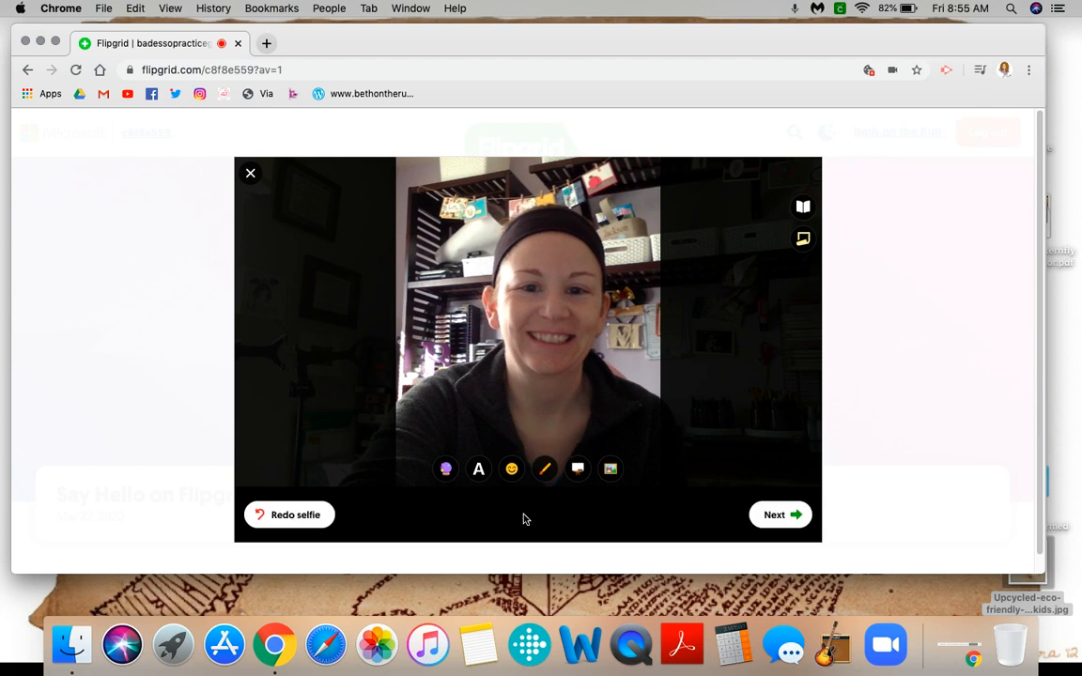
- Try the yellow, blue, pink-orange, purple-blue and pixelated filters on the selfie, and clear the filter
{"action": "left_click", "coordinate": [445, 477]}
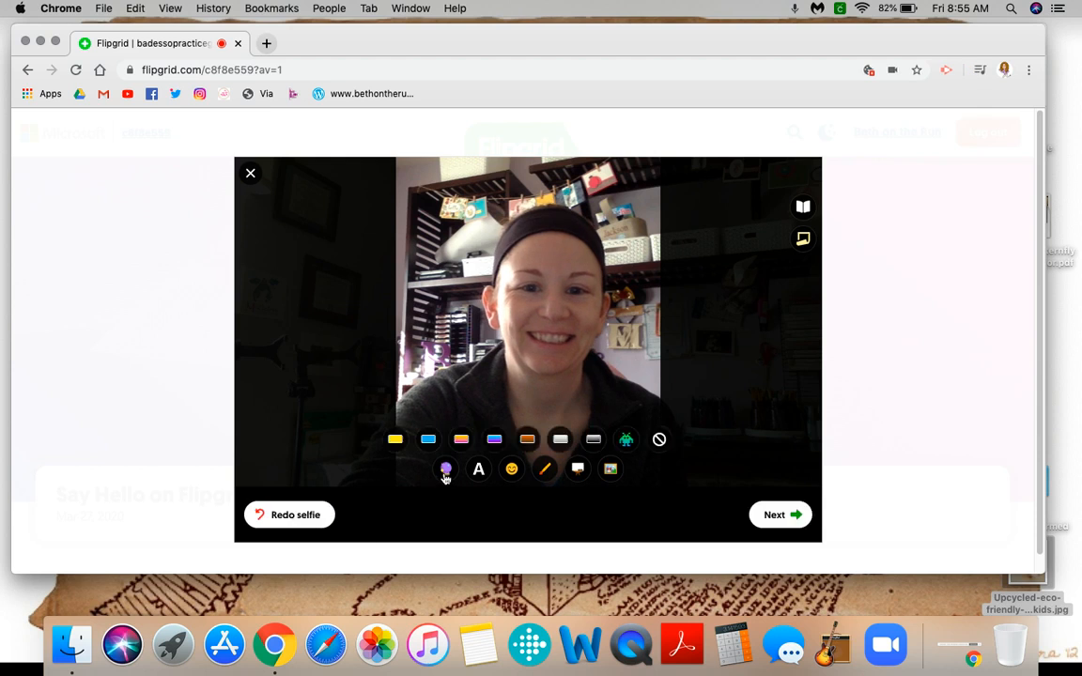
{"action": "left_click", "coordinate": [398, 447]}
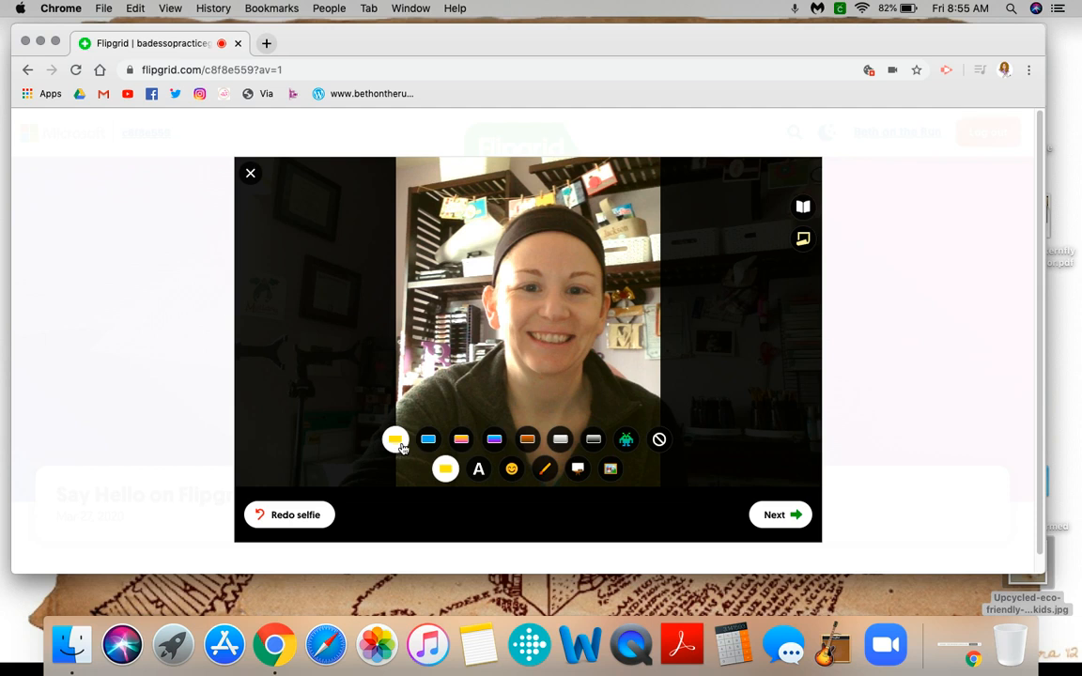
{"action": "left_click", "coordinate": [428, 440]}
{"action": "left_click", "coordinate": [461, 440]}
{"action": "left_click", "coordinate": [494, 439]}
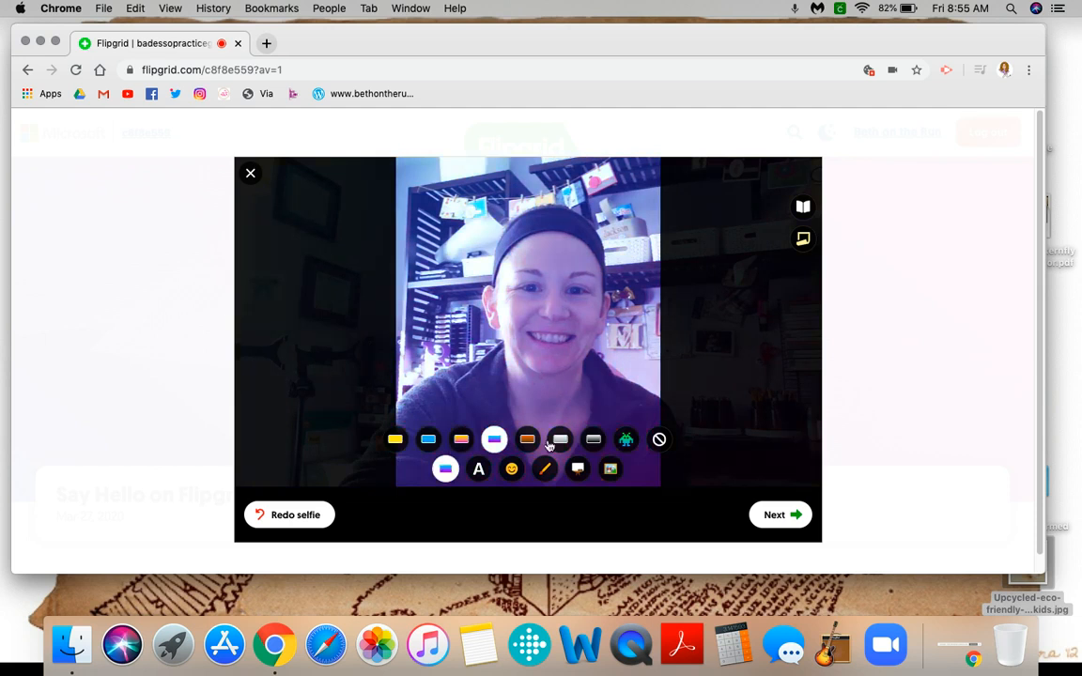
{"action": "left_click", "coordinate": [624, 442]}
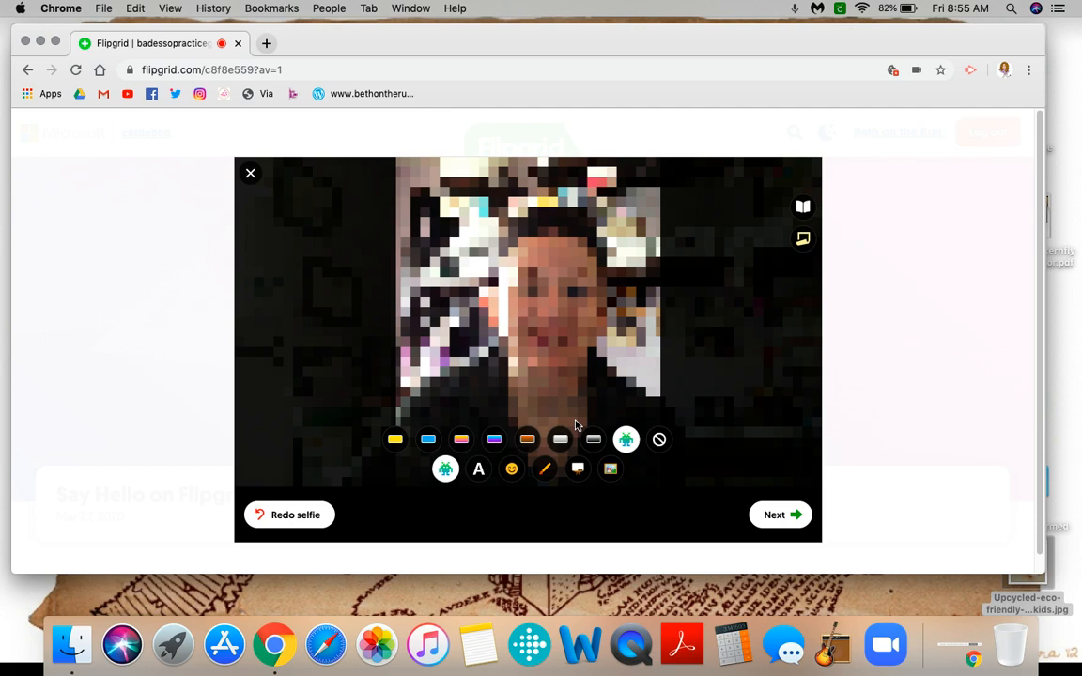
{"action": "left_click", "coordinate": [660, 442]}
{"action": "left_click", "coordinate": [477, 471]}
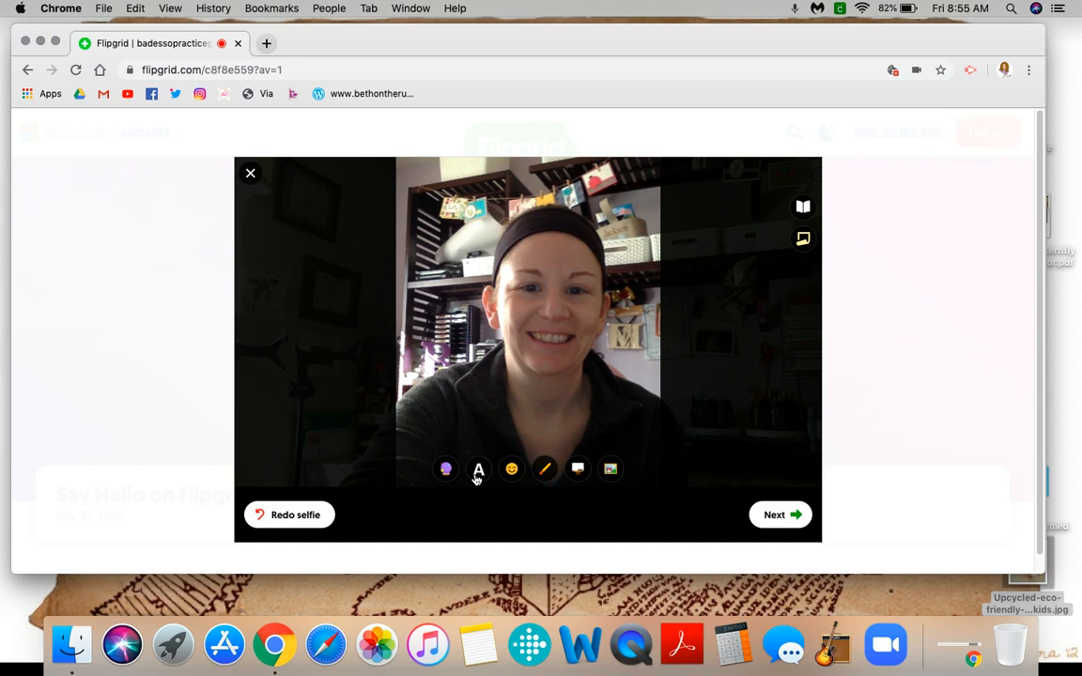
{"action": "left_click", "coordinate": [576, 439]}
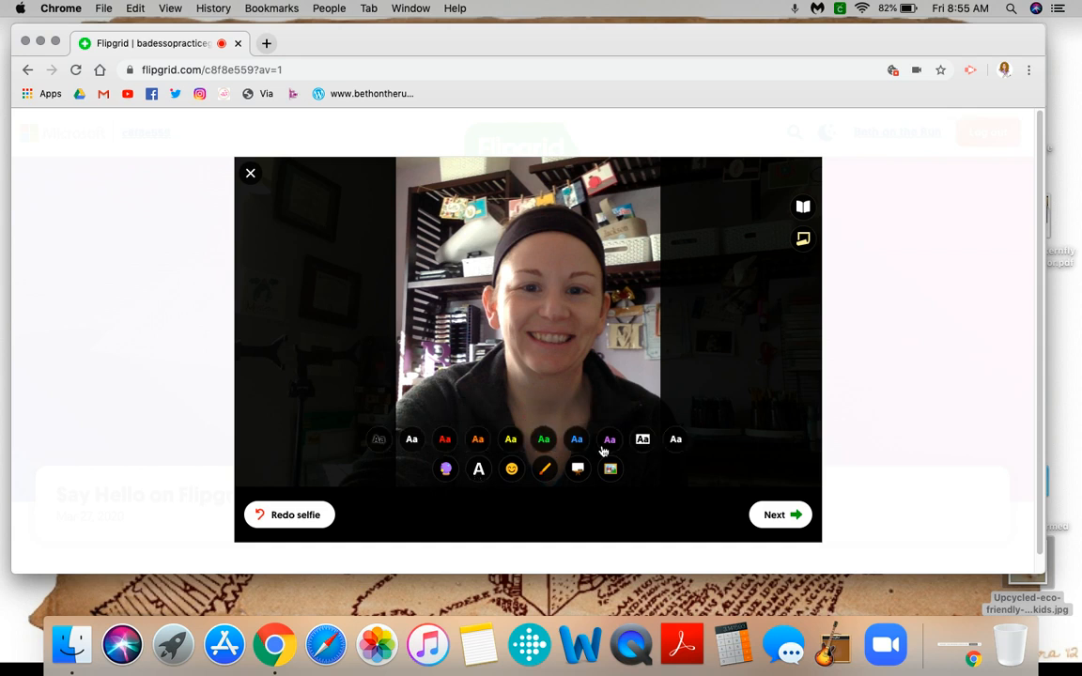
{"action": "left_click", "coordinate": [494, 292]}
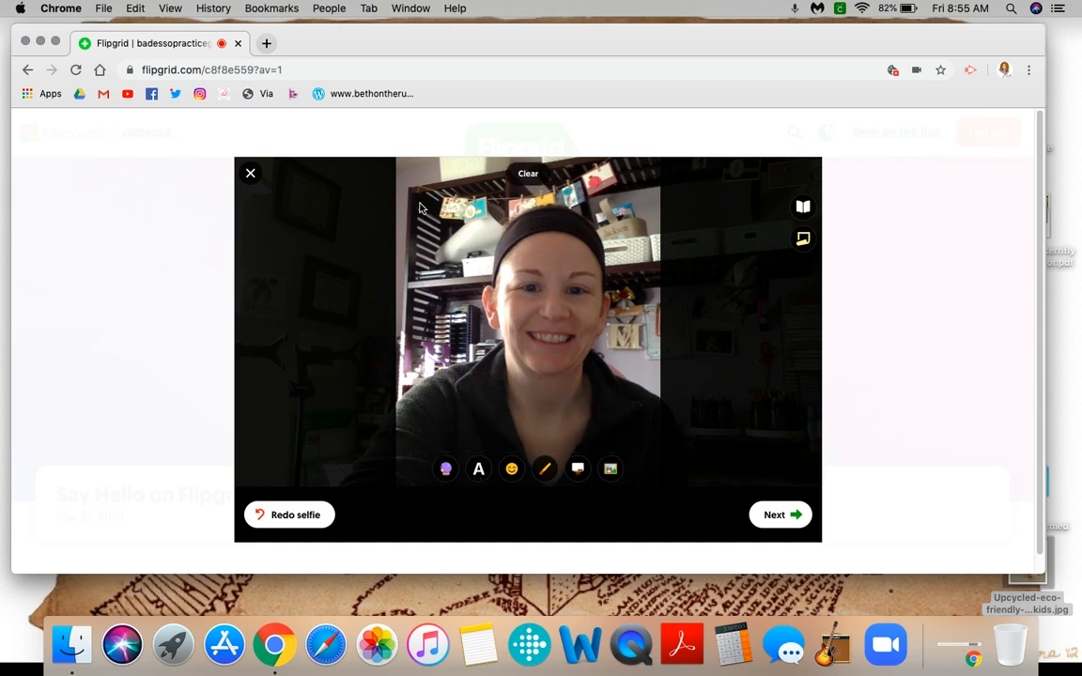
- Add the text "Hi!" to the selfie in the purple text style
{"action": "left_click", "coordinate": [485, 472]}
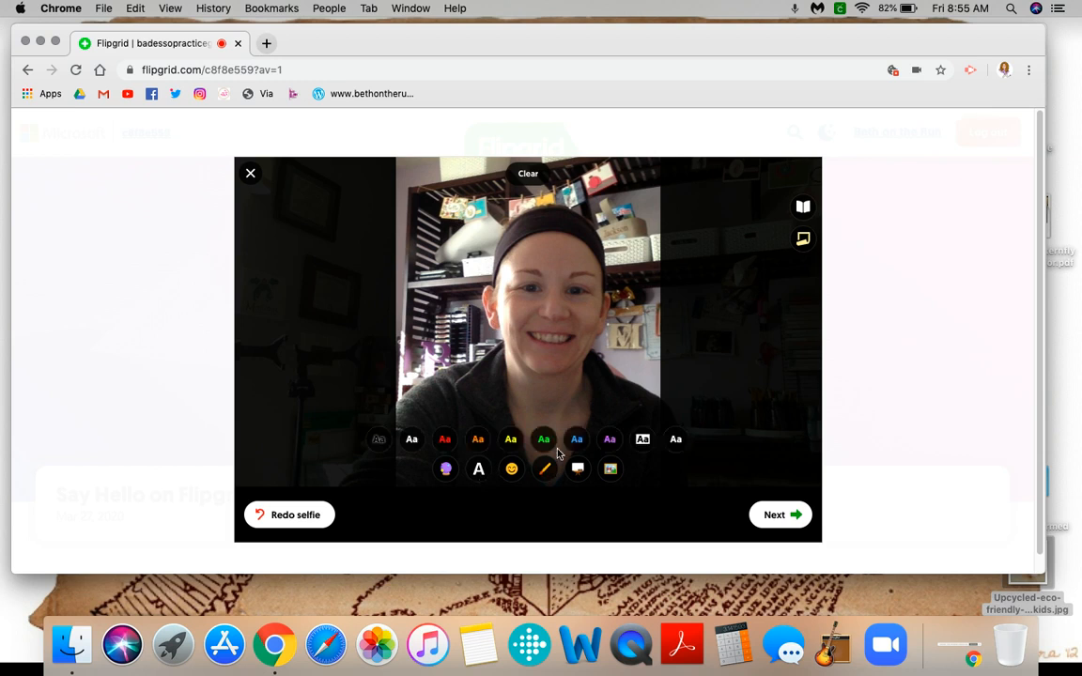
{"action": "left_click", "coordinate": [609, 450]}
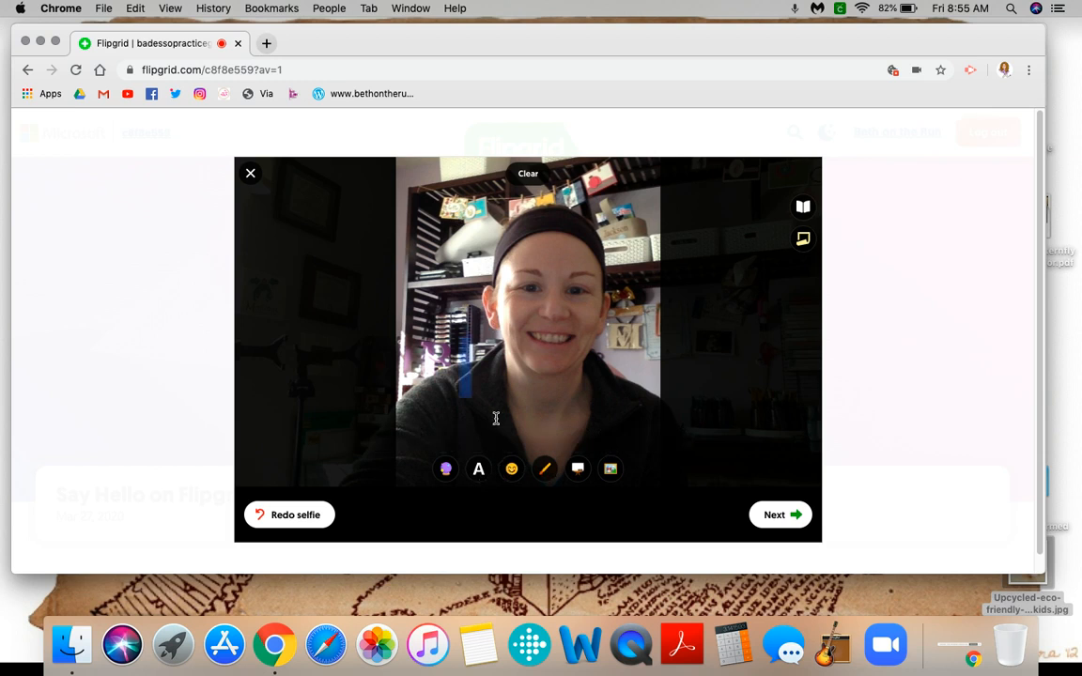
{"action": "type", "text": "Hi"}
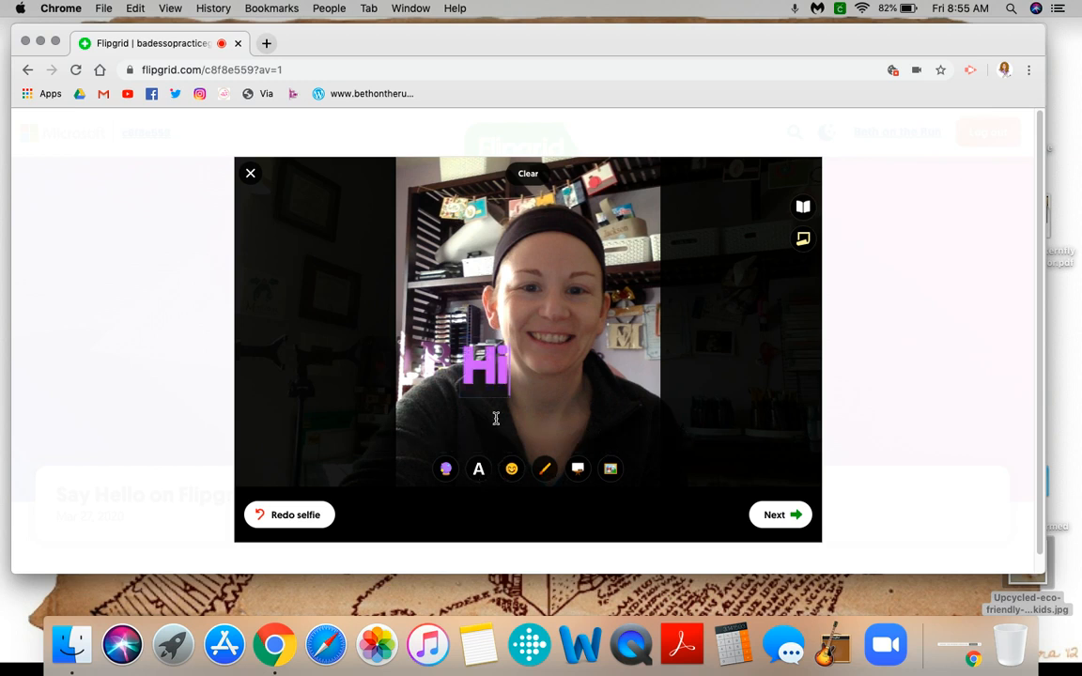
{"action": "type", "text": "!"}
- Enlarge the "Hi!" text and place it in the upper-left corner of the selfie photo
{"action": "left_click", "coordinate": [492, 362]}
{"action": "left_click", "coordinate": [555, 409]}
{"action": "left_click_drag", "start_coordinate": [481, 375], "coordinate": [412, 179]}
{"action": "left_click_drag", "start_coordinate": [469, 216], "coordinate": [520, 276]}
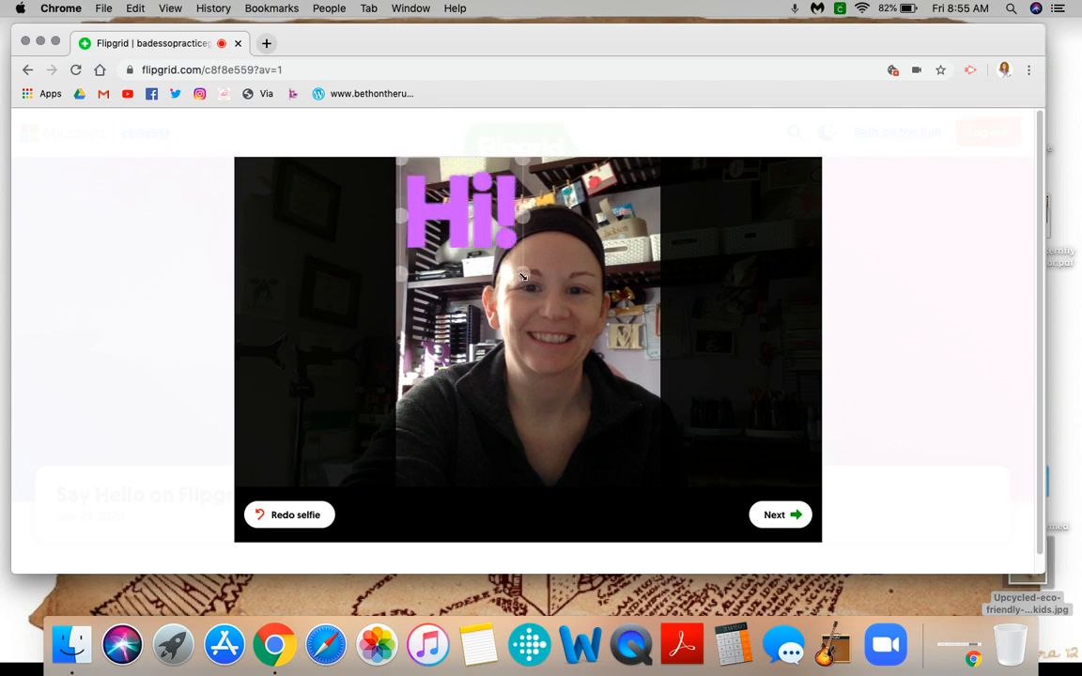
{"action": "left_click_drag", "start_coordinate": [461, 215], "coordinate": [454, 201]}
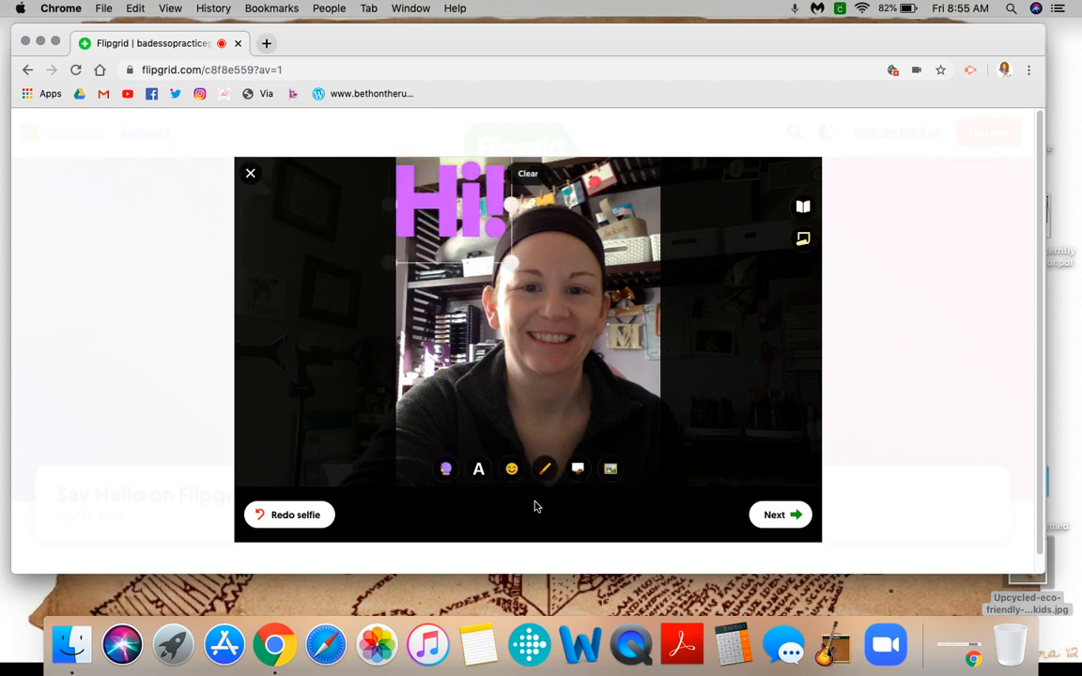
- Add a construction worker sticker with a yellow hard hat from the people stickers and place it in the photo's lower-right corner
{"action": "left_click", "coordinate": [512, 471]}
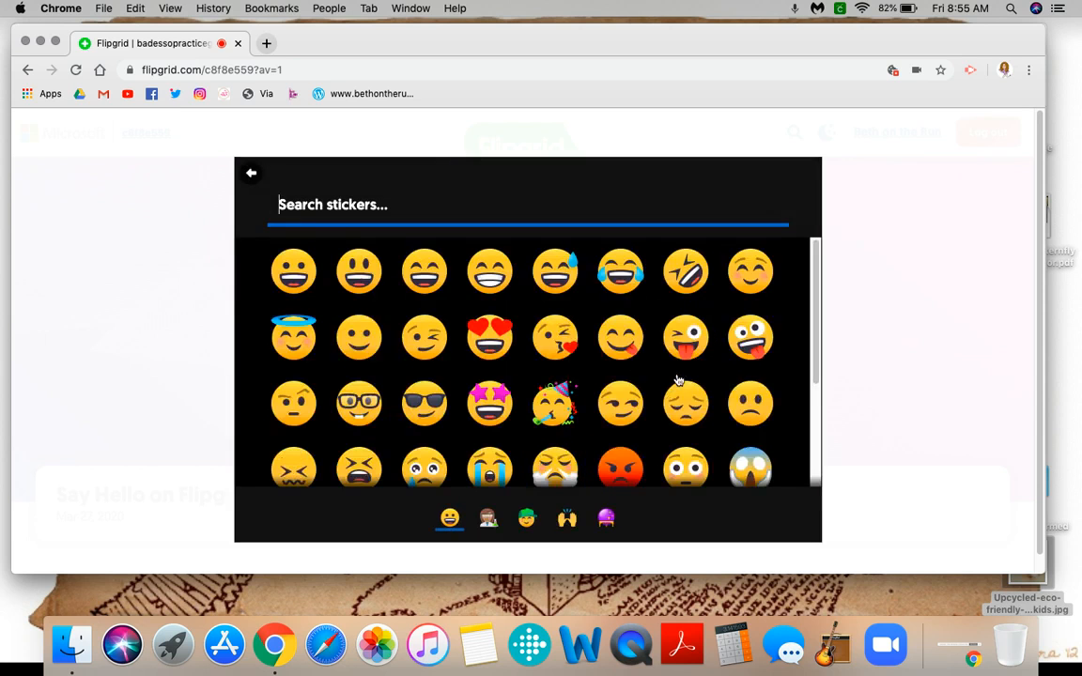
{"action": "left_click", "coordinate": [487, 518]}
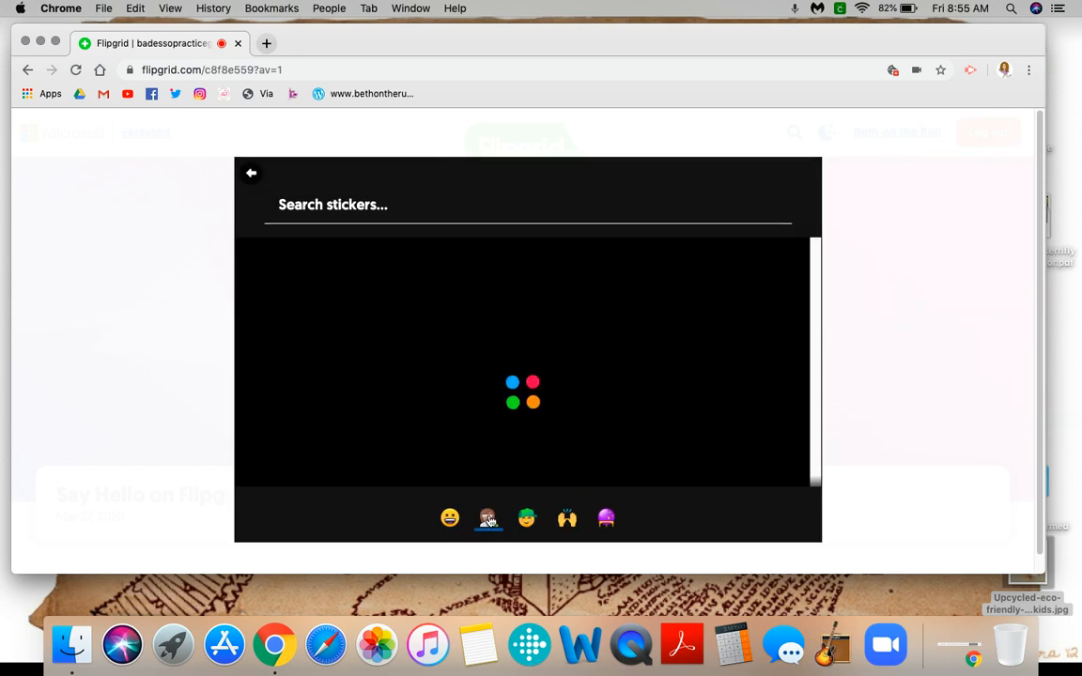
{"action": "scroll", "coordinate": [566, 416], "scroll_direction": "down", "scroll_amount": 5}
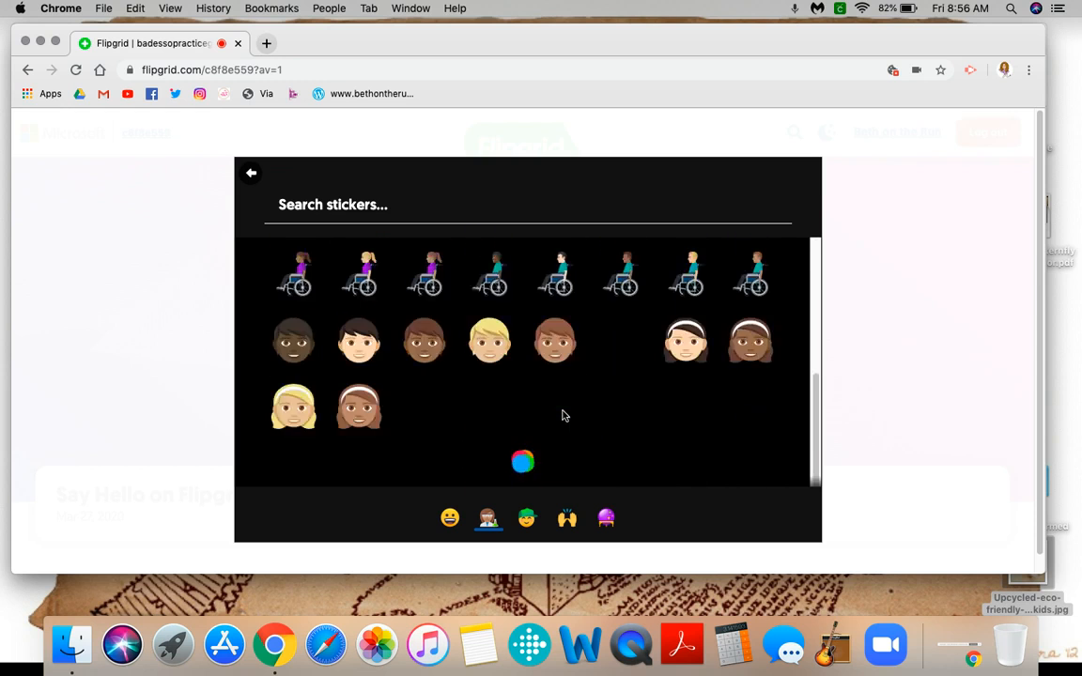
{"action": "scroll", "coordinate": [562, 416], "scroll_direction": "down", "scroll_amount": 5}
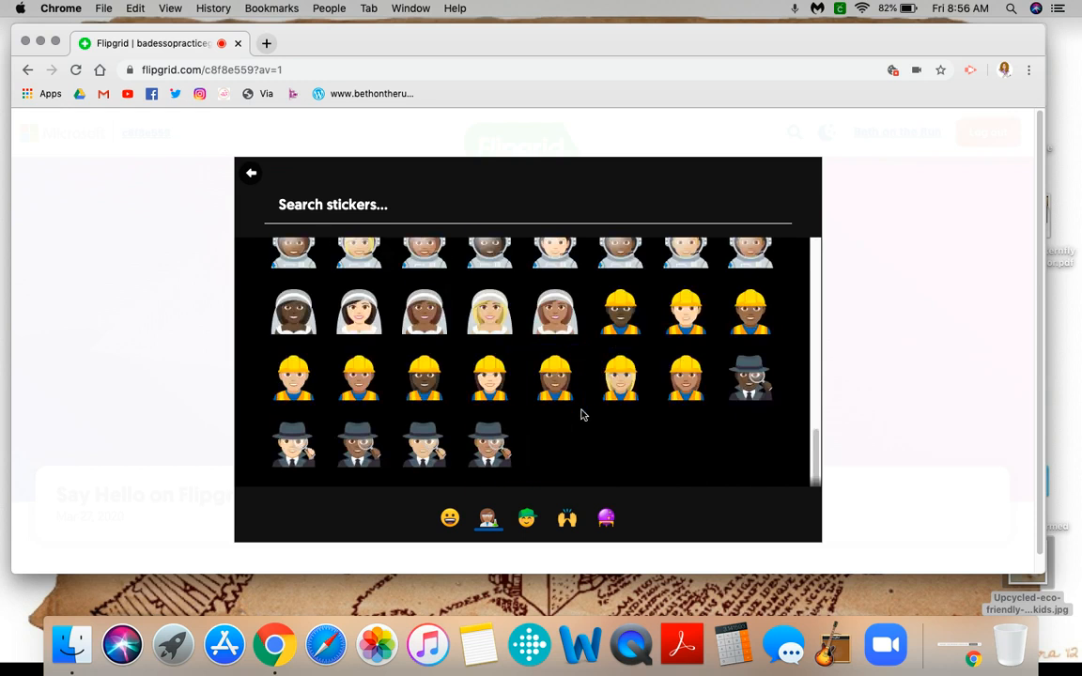
{"action": "left_click", "coordinate": [673, 316]}
{"action": "left_click_drag", "start_coordinate": [517, 294], "coordinate": [620, 416]}
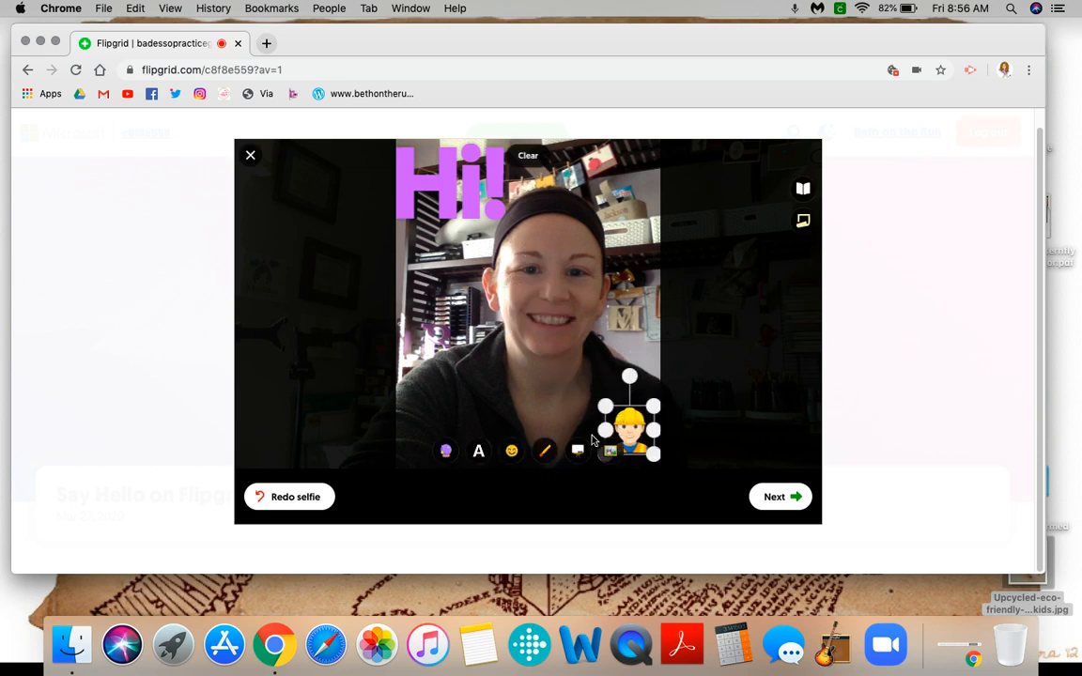
- Draw a green scribble in the lower-left area of the selfie and a pink one near its upper-right corner
{"action": "left_click", "coordinate": [548, 453]}
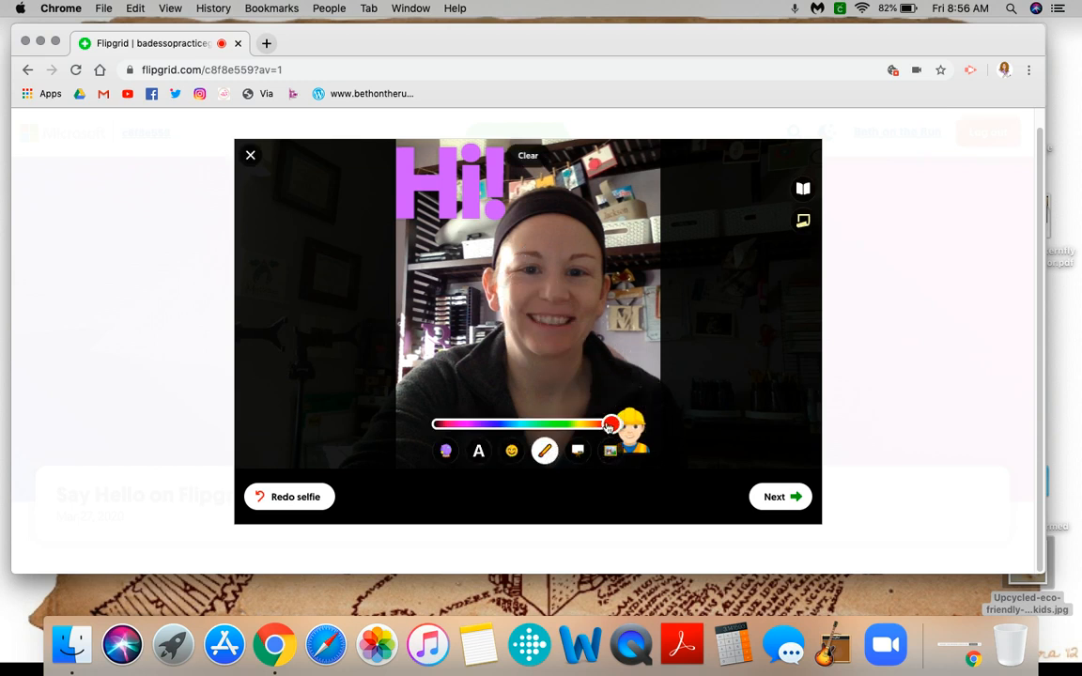
{"action": "left_click_drag", "start_coordinate": [609, 428], "coordinate": [536, 428]}
{"action": "mouse_move", "coordinate": [449, 394]}
{"action": "left_mouse_down"}
{"action": "mouse_move", "coordinate": [414, 357]}
{"action": "mouse_move", "coordinate": [464, 403]}
{"action": "mouse_move", "coordinate": [441, 414]}
{"action": "mouse_move", "coordinate": [406, 347]}
{"action": "left_mouse_up"}
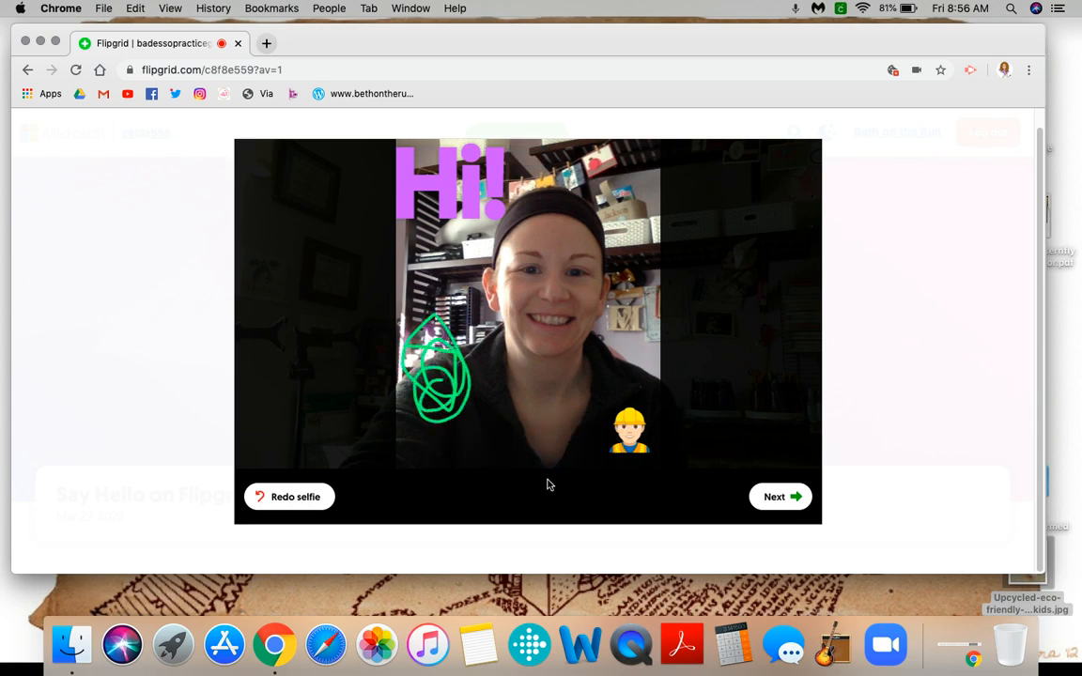
{"action": "mouse_move", "coordinate": [490, 420]}
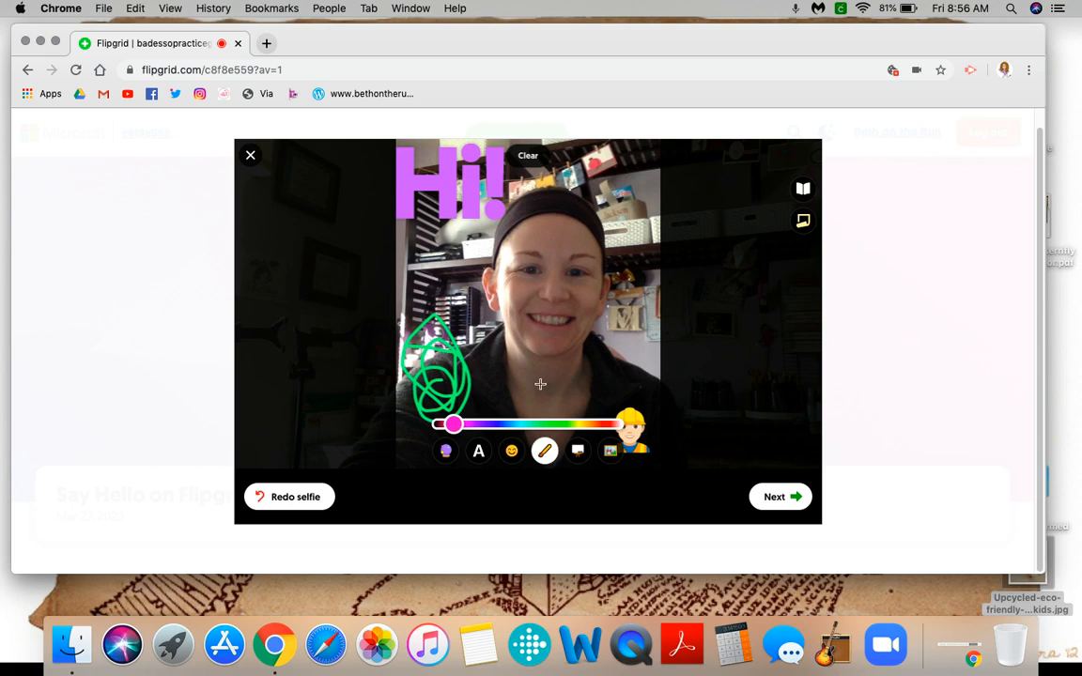
{"action": "mouse_move", "coordinate": [635, 205]}
{"action": "left_mouse_down"}
{"action": "mouse_move", "coordinate": [617, 208]}
{"action": "mouse_move", "coordinate": [630, 211]}
{"action": "left_mouse_up"}
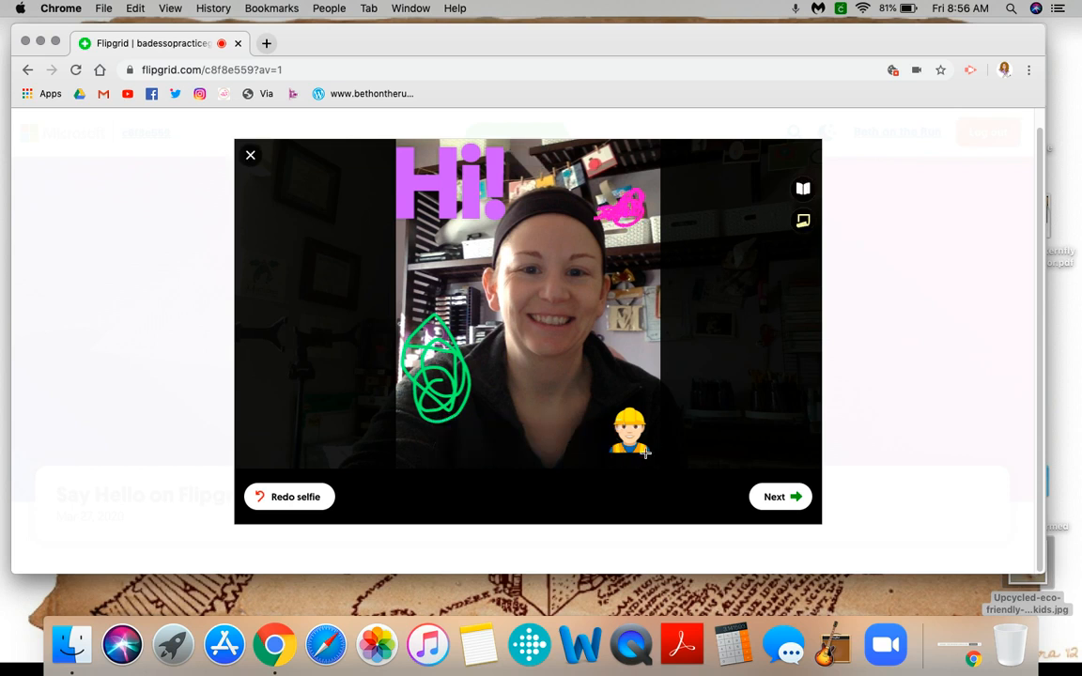
- Try the white and black board backgrounds, remove the board, and view the custom sticker upload without adding an image
{"action": "left_click", "coordinate": [578, 455]}
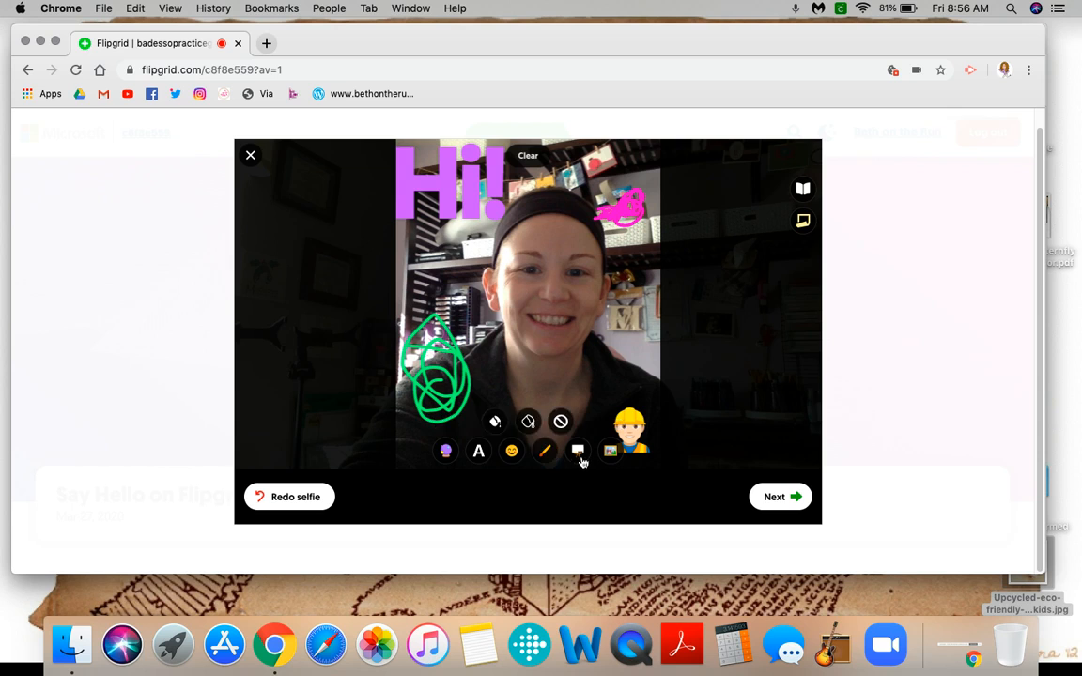
{"action": "left_click", "coordinate": [497, 423]}
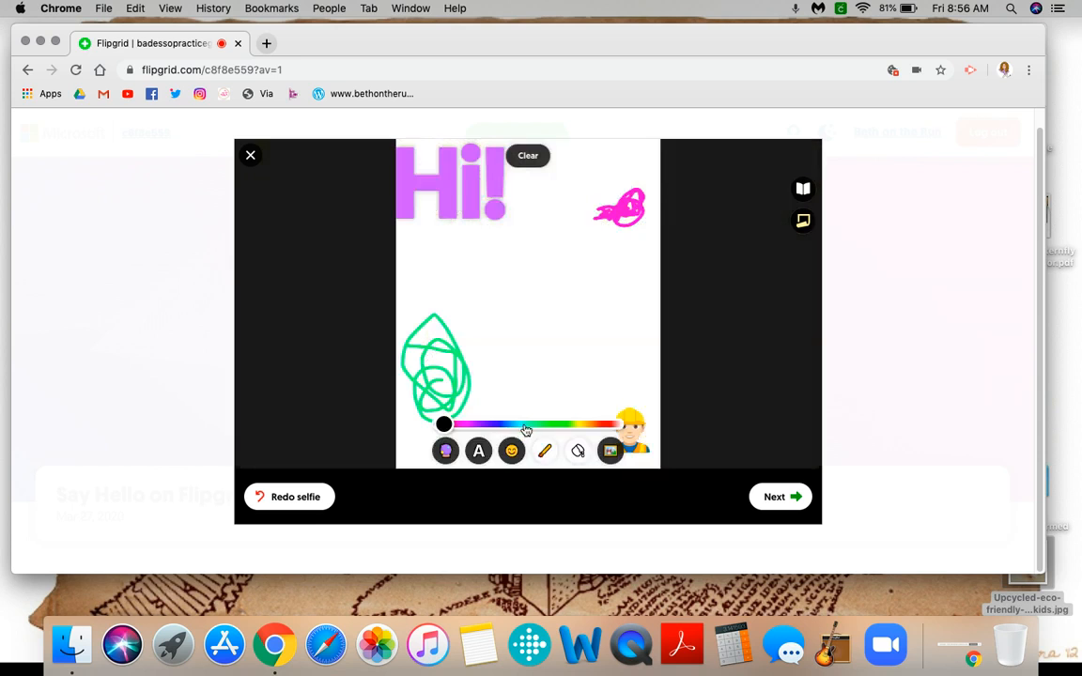
{"action": "left_click_drag", "start_coordinate": [445, 430], "coordinate": [409, 429]}
{"action": "left_click", "coordinate": [575, 451]}
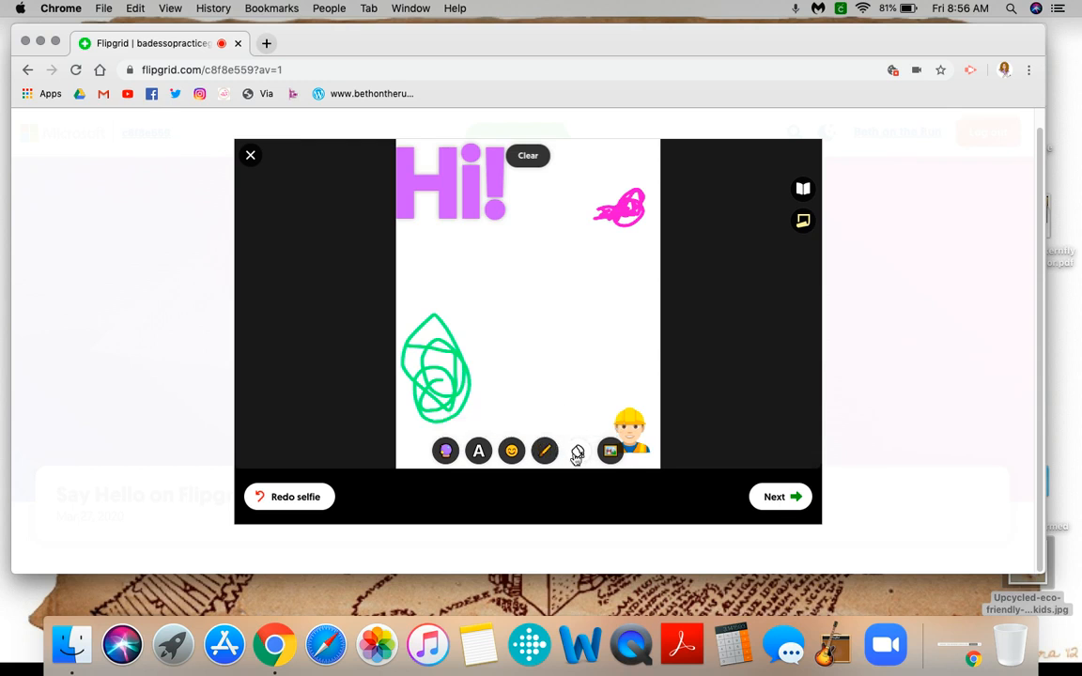
{"action": "left_click", "coordinate": [530, 422]}
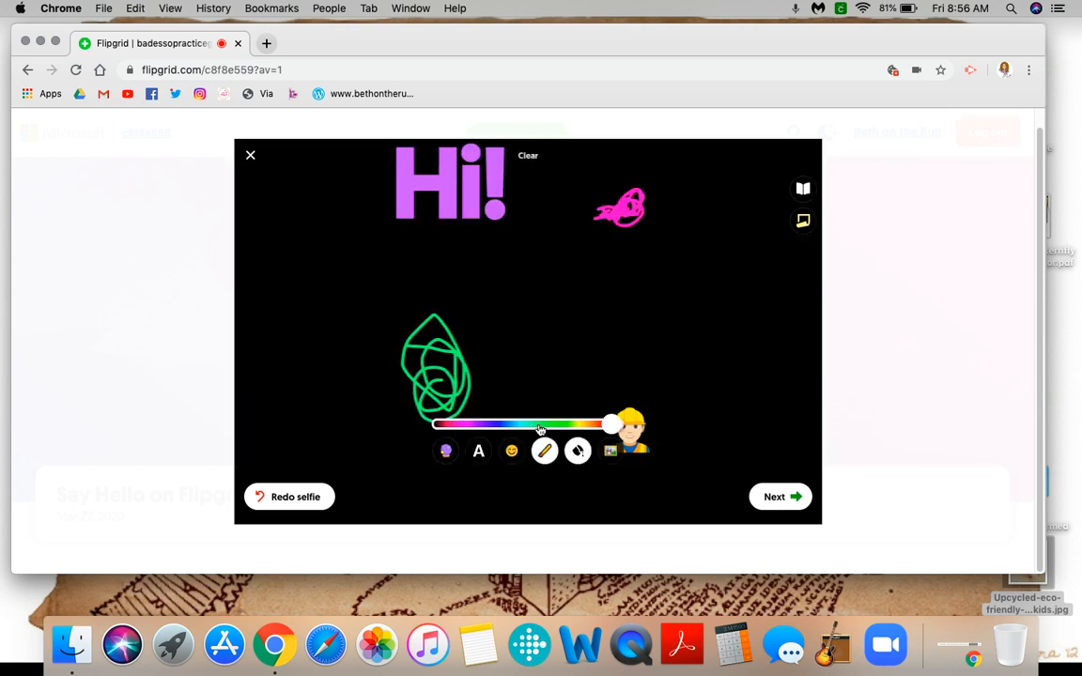
{"action": "left_click", "coordinate": [578, 452]}
{"action": "left_click", "coordinate": [566, 424]}
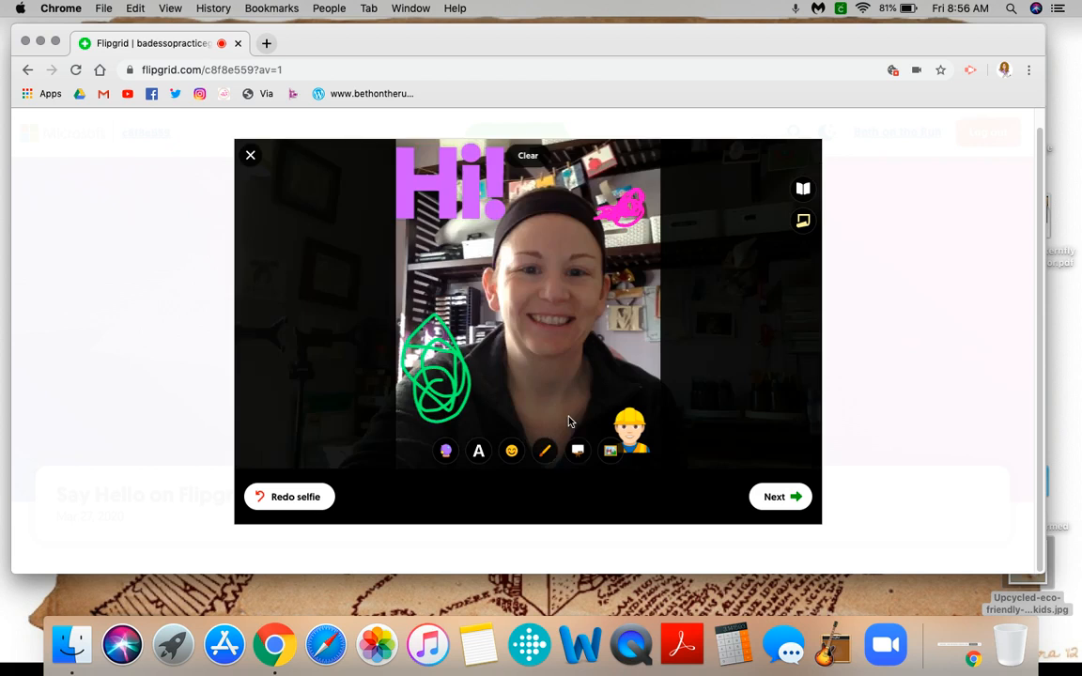
{"action": "left_click", "coordinate": [611, 454]}
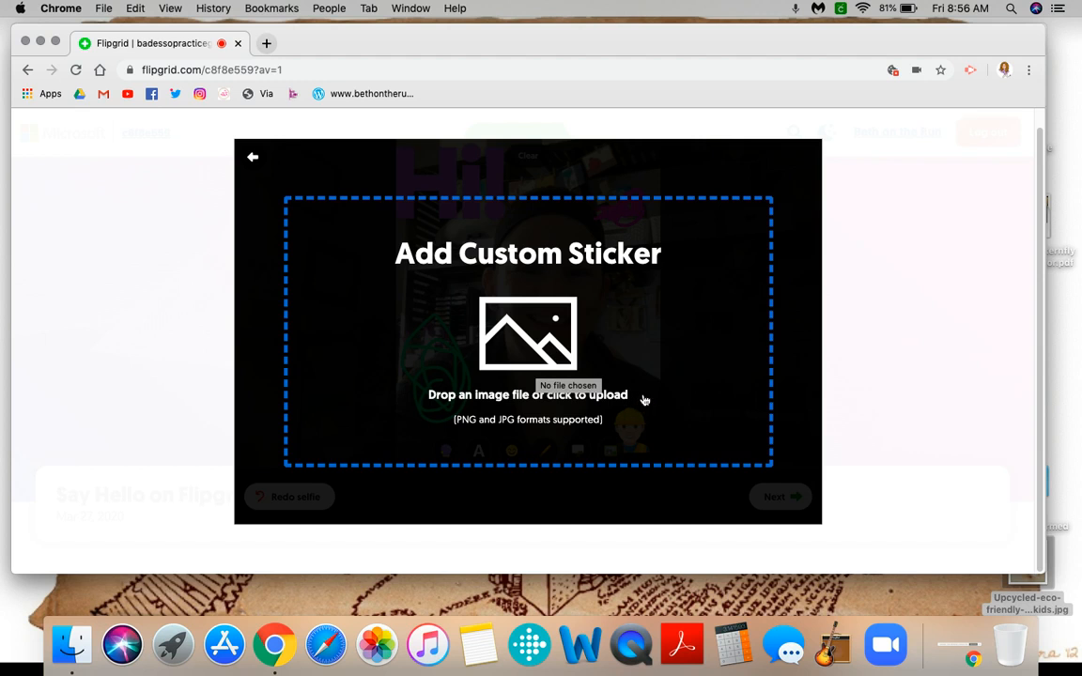
{"action": "left_click", "coordinate": [251, 159]}
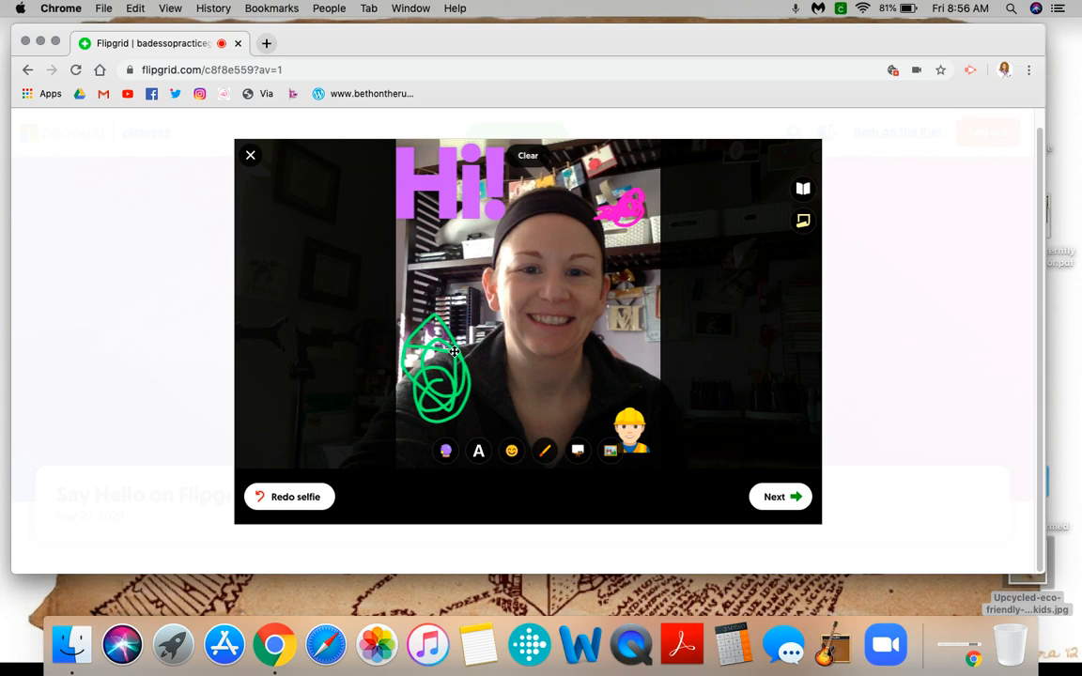
- Accept the decorated selfie, title the video "Hello!" with no link, and submit and complete the response
{"action": "left_click", "coordinate": [779, 500]}
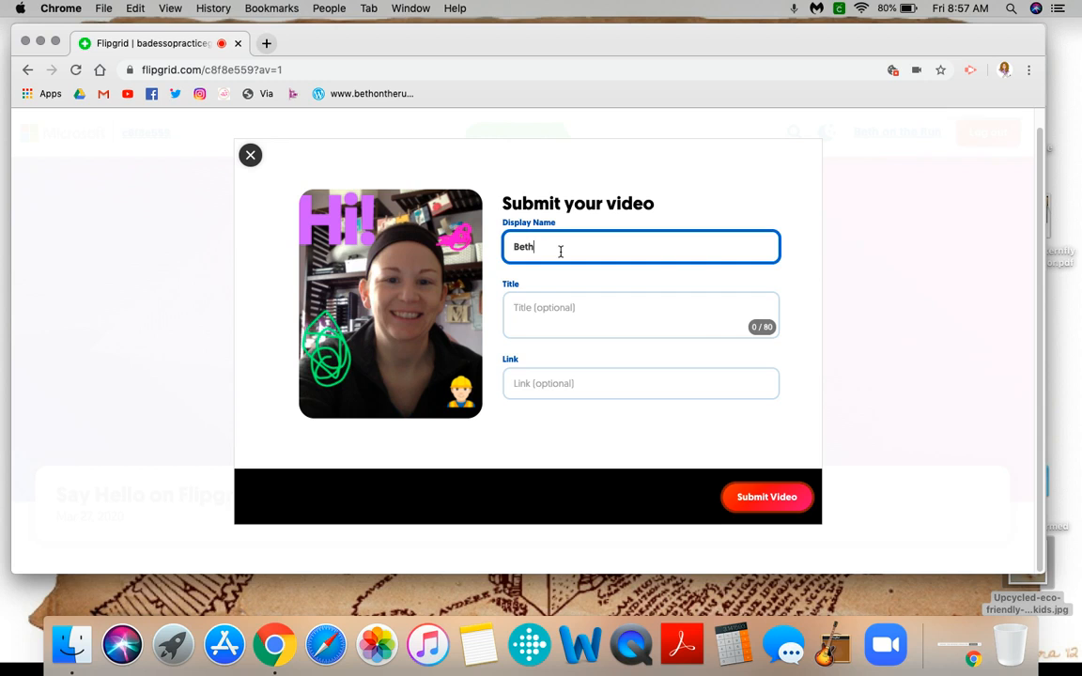
{"action": "left_click", "coordinate": [543, 318]}
{"action": "type", "text": "Hello!"}
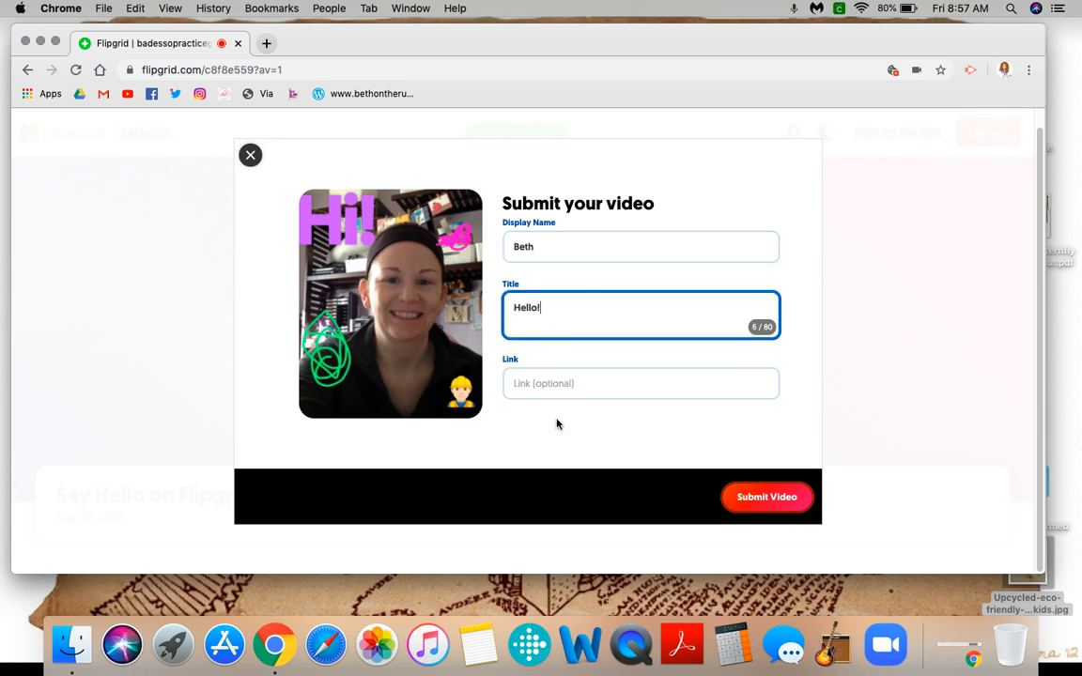
{"action": "left_click", "coordinate": [553, 388]}
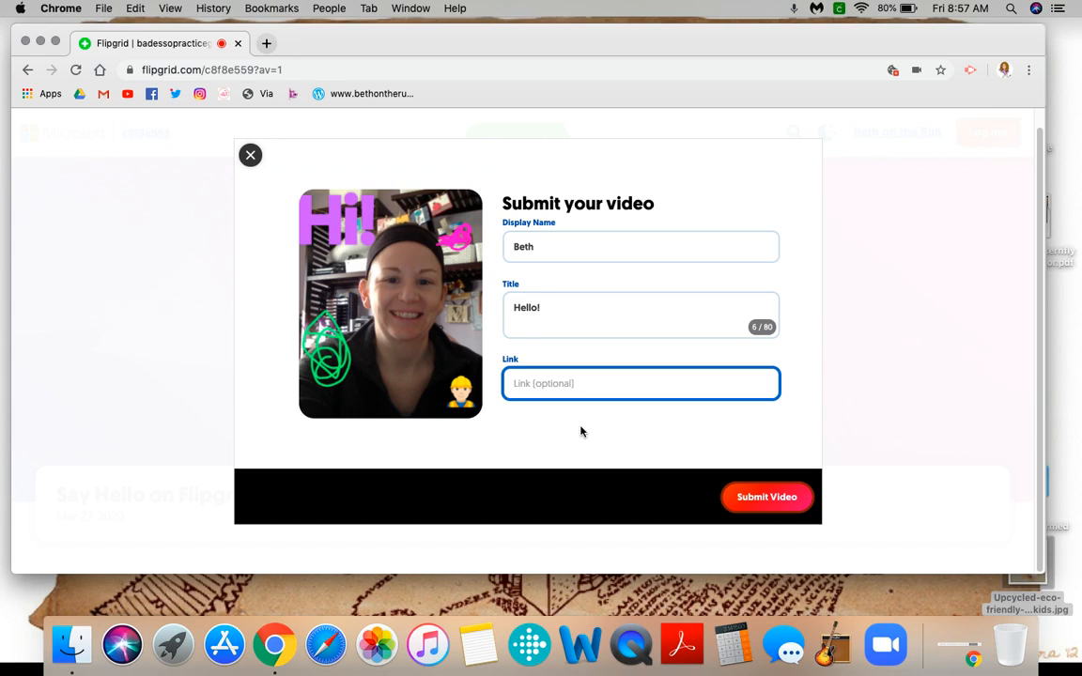
{"action": "left_click", "coordinate": [766, 499]}
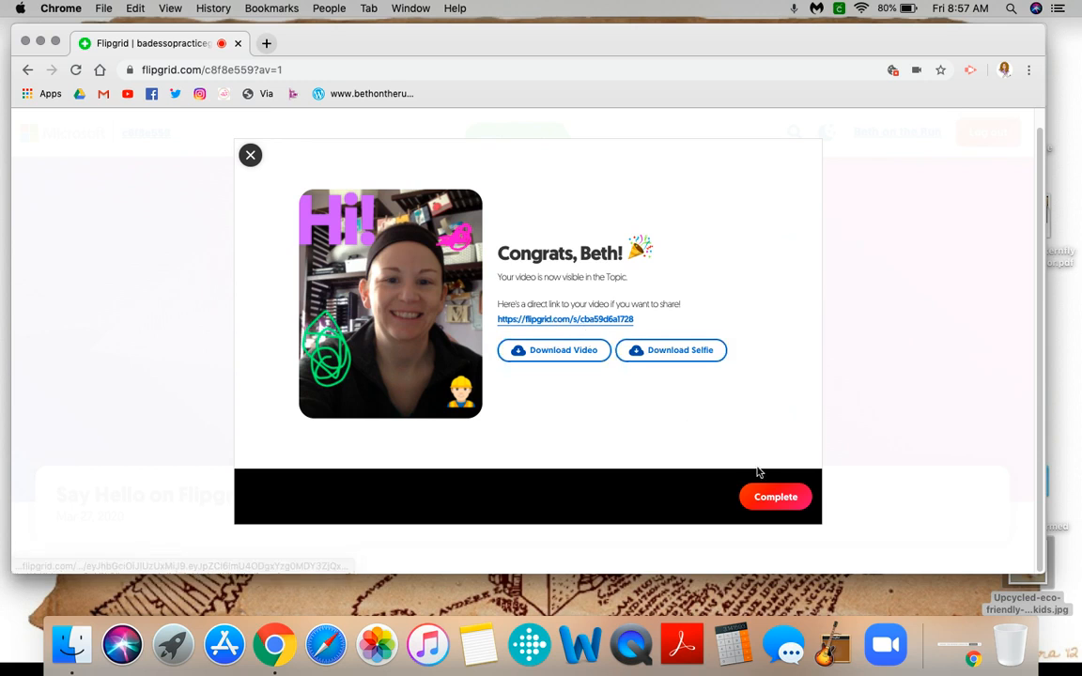
{"action": "left_click", "coordinate": [769, 497]}
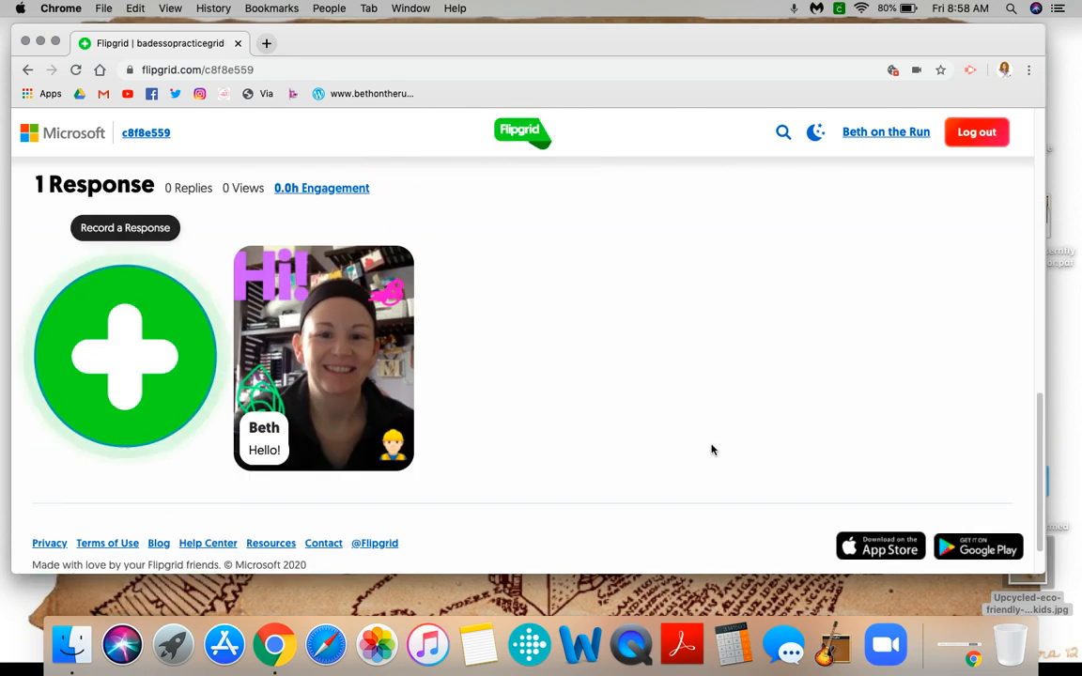
- View the topic page with the submitted response and put the student window away to return to the educator's grid details
{"action": "scroll", "coordinate": [696, 447], "scroll_direction": "down", "scroll_amount": 1}
{"action": "scroll", "coordinate": [688, 452], "scroll_direction": "up", "scroll_amount": 9}
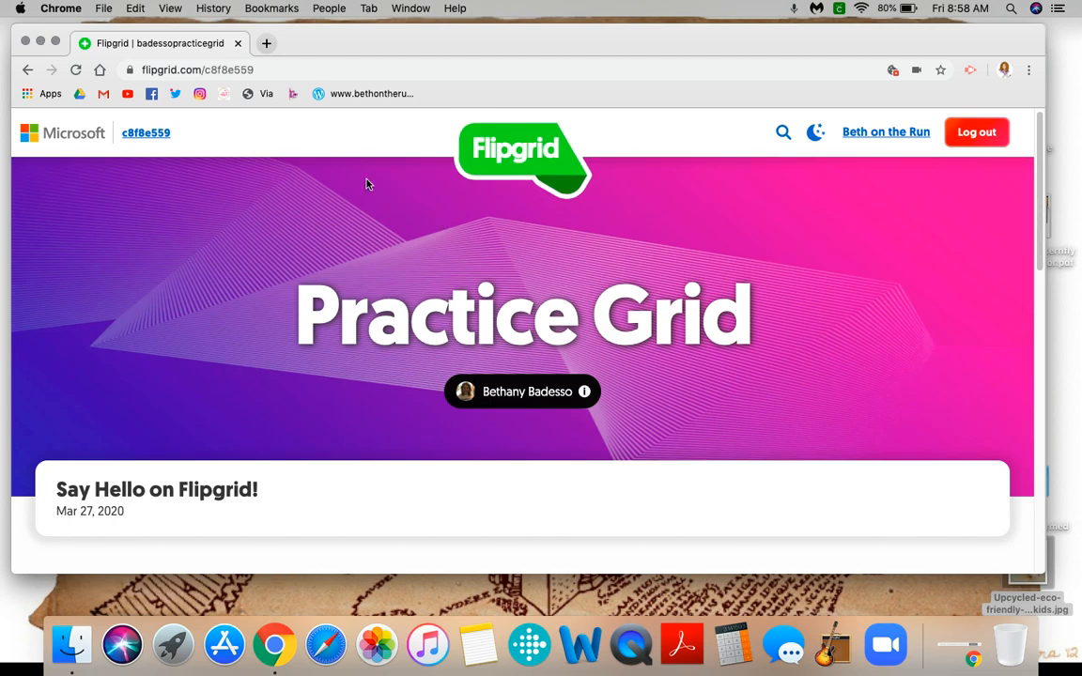
{"action": "left_click", "coordinate": [41, 44]}
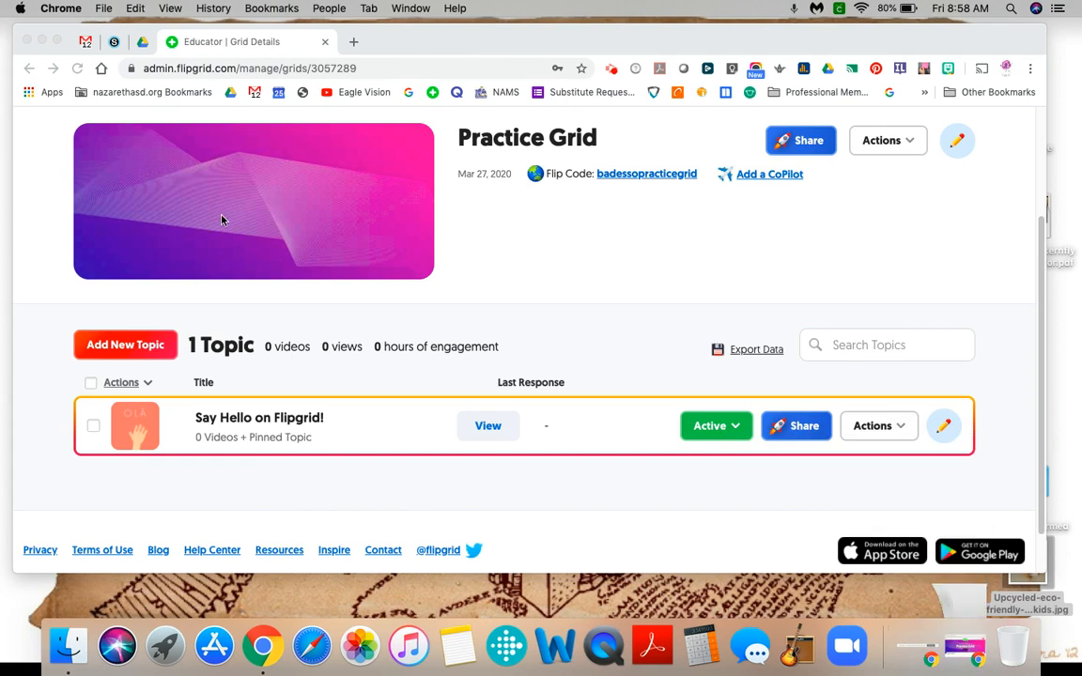
- Reload the Practice Grid details and open the "Say Hello on Flipgrid!" topic
{"action": "left_click", "coordinate": [256, 66]}
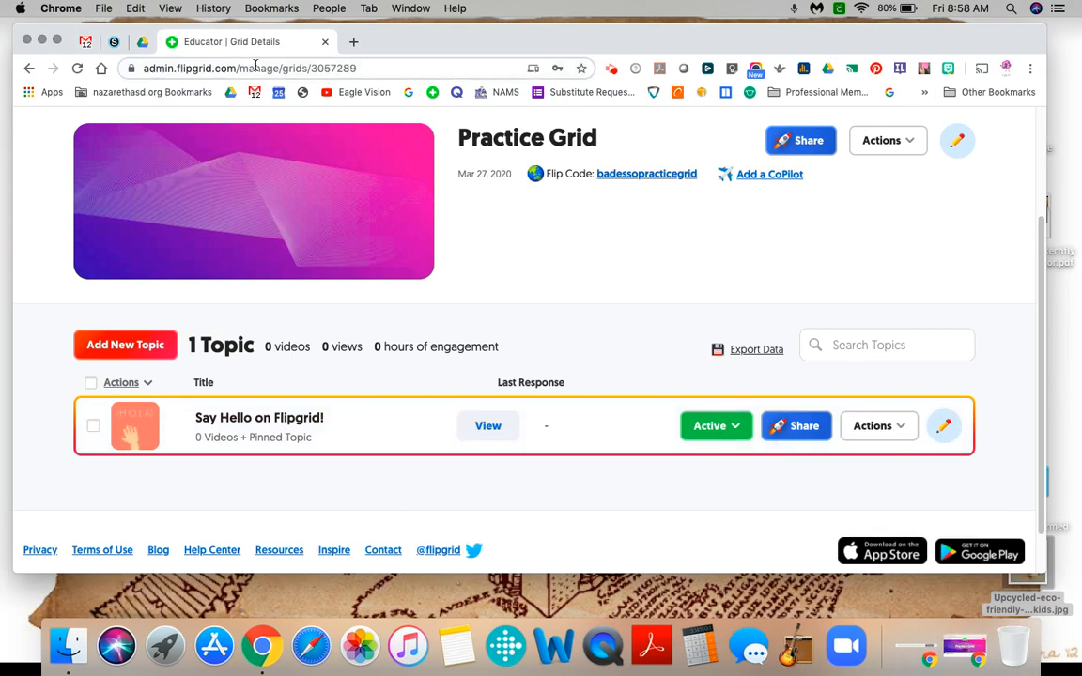
{"action": "key", "text": "Return"}
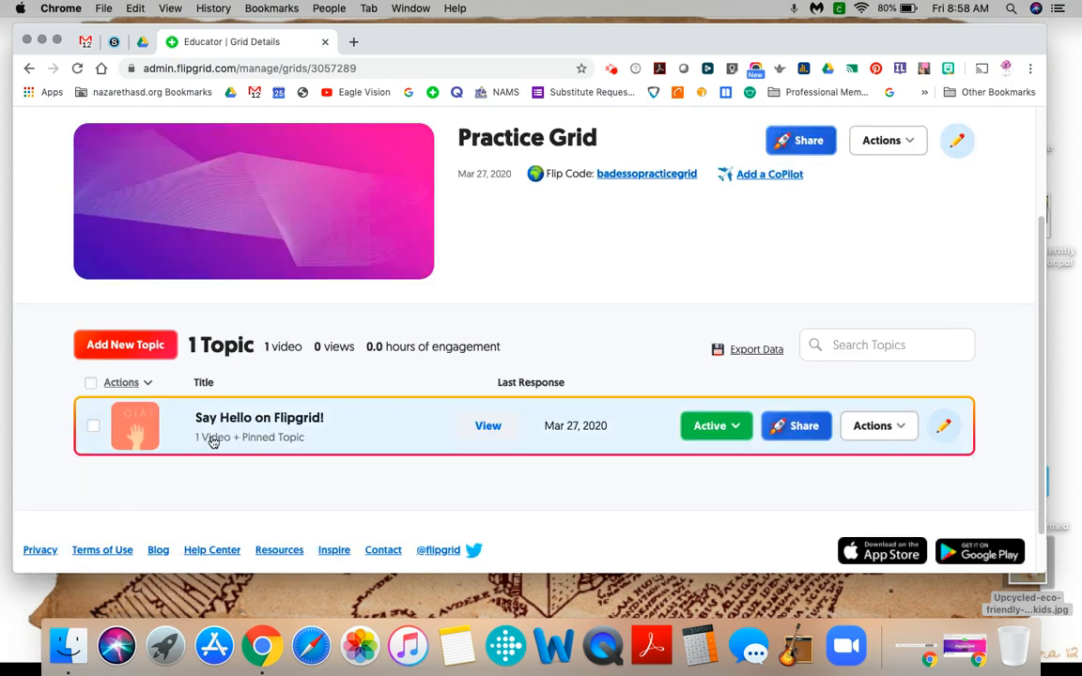
{"action": "left_click", "coordinate": [363, 433]}
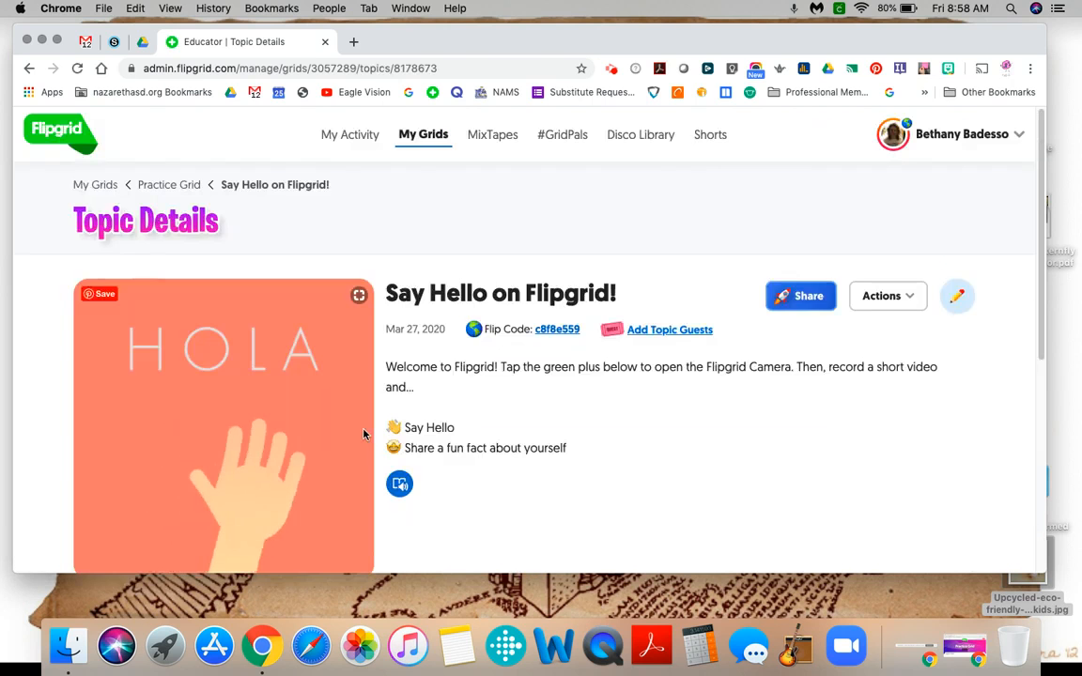
- Open the student's submitted response from the topic's response list and pause its video
{"action": "scroll", "coordinate": [655, 502], "scroll_direction": "down", "scroll_amount": 5}
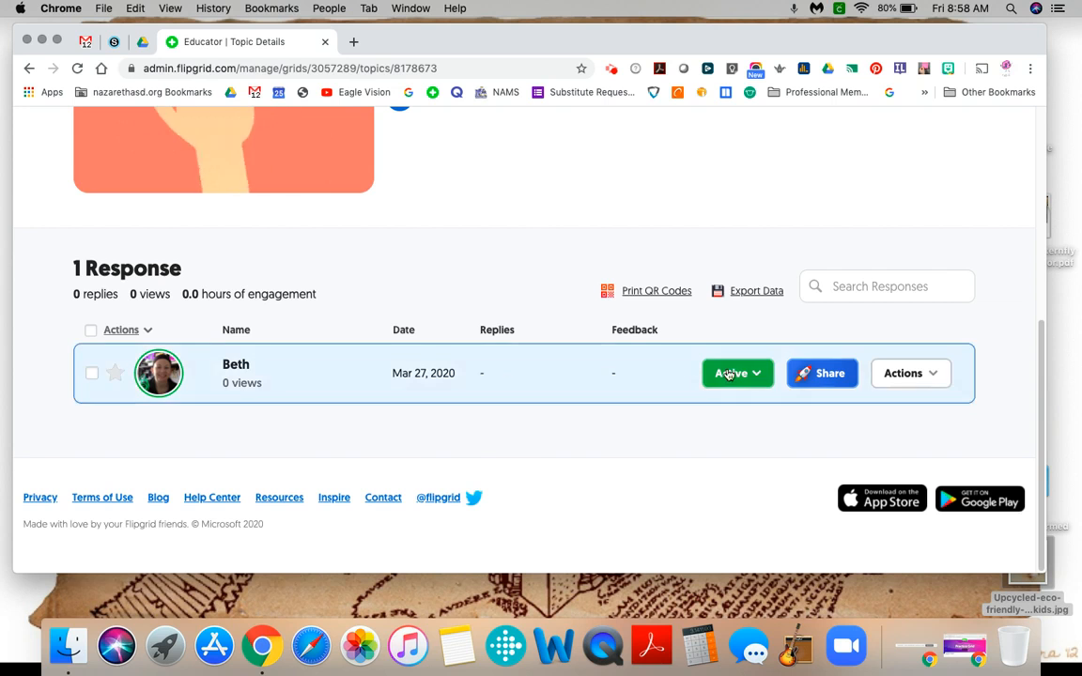
{"action": "left_click", "coordinate": [289, 373]}
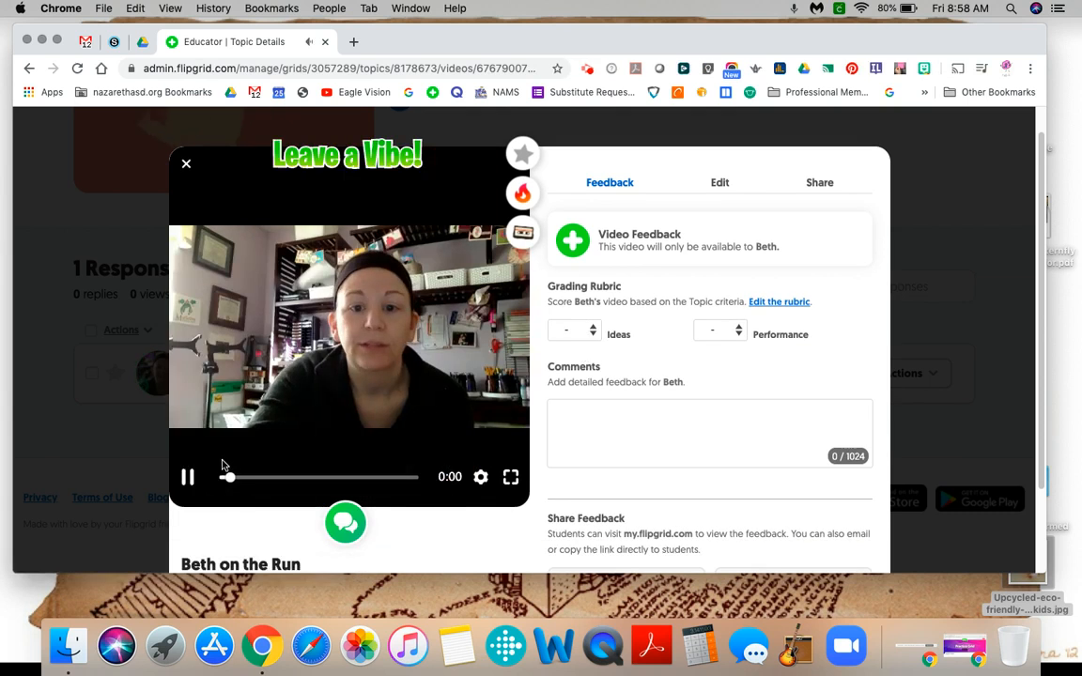
{"action": "left_click", "coordinate": [187, 476]}
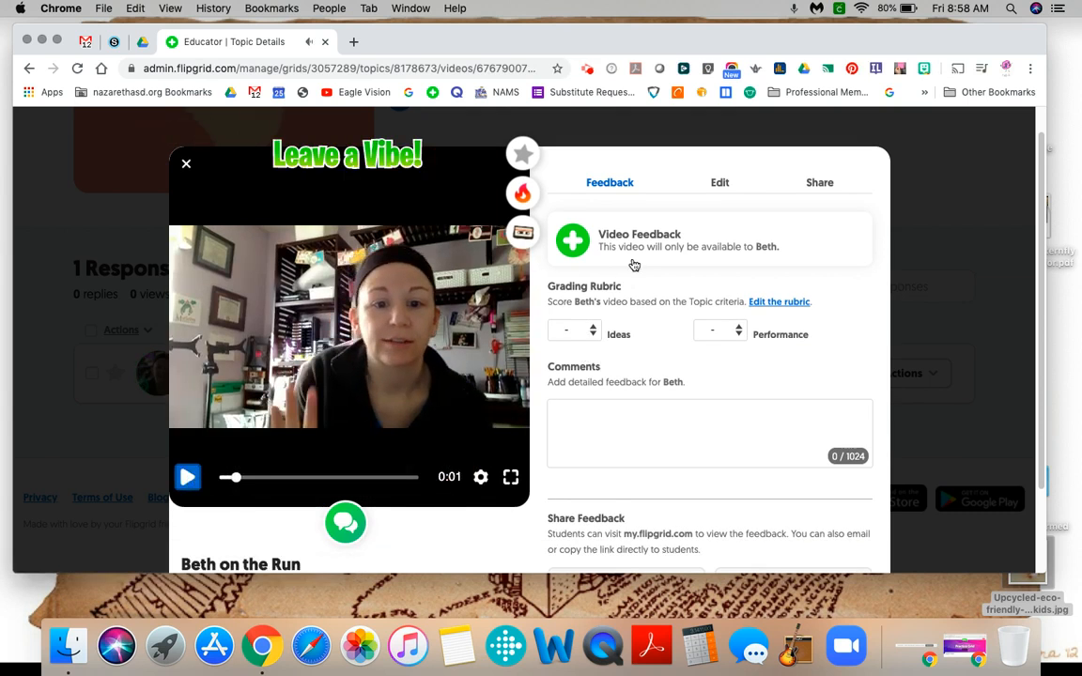
- Add the feedback comment "That's awesome!" to the student's response
{"action": "scroll", "coordinate": [583, 310], "scroll_direction": "down", "scroll_amount": 1}
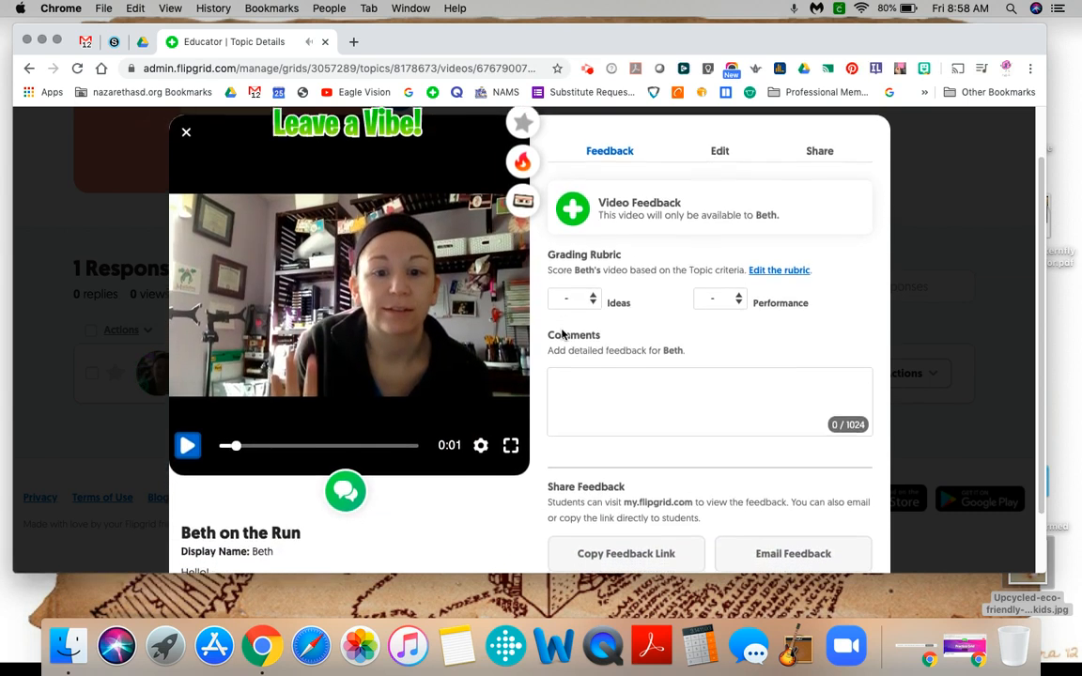
{"action": "scroll", "coordinate": [558, 329], "scroll_direction": "down", "scroll_amount": 2}
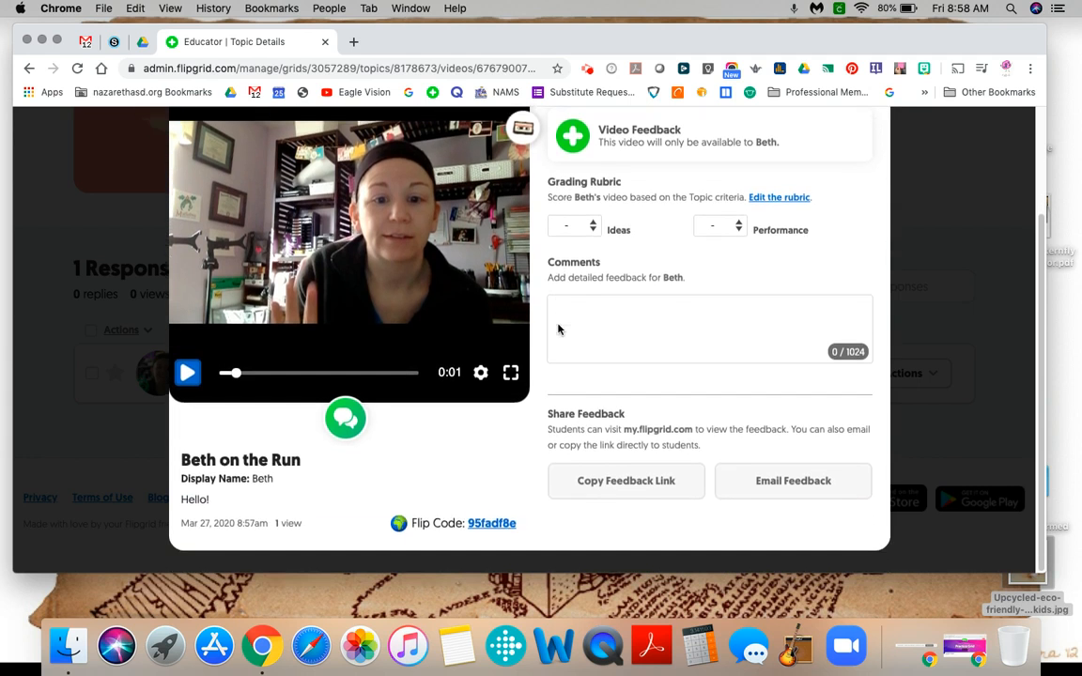
{"action": "scroll", "coordinate": [608, 475], "scroll_direction": "up", "scroll_amount": 2}
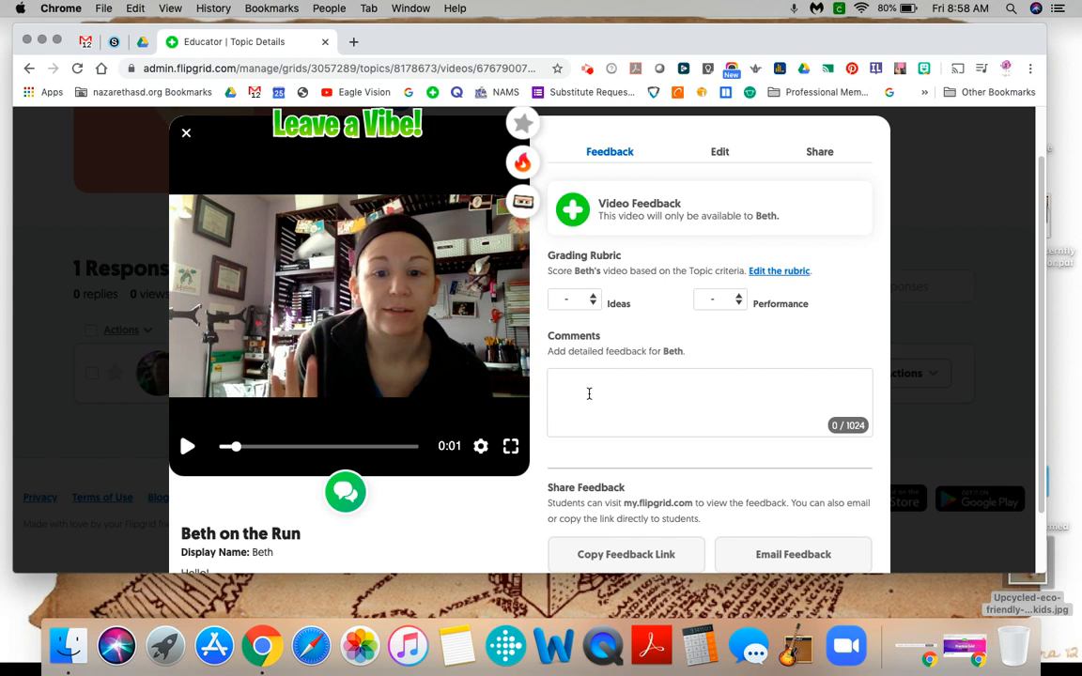
{"action": "type", "text": "That's "}
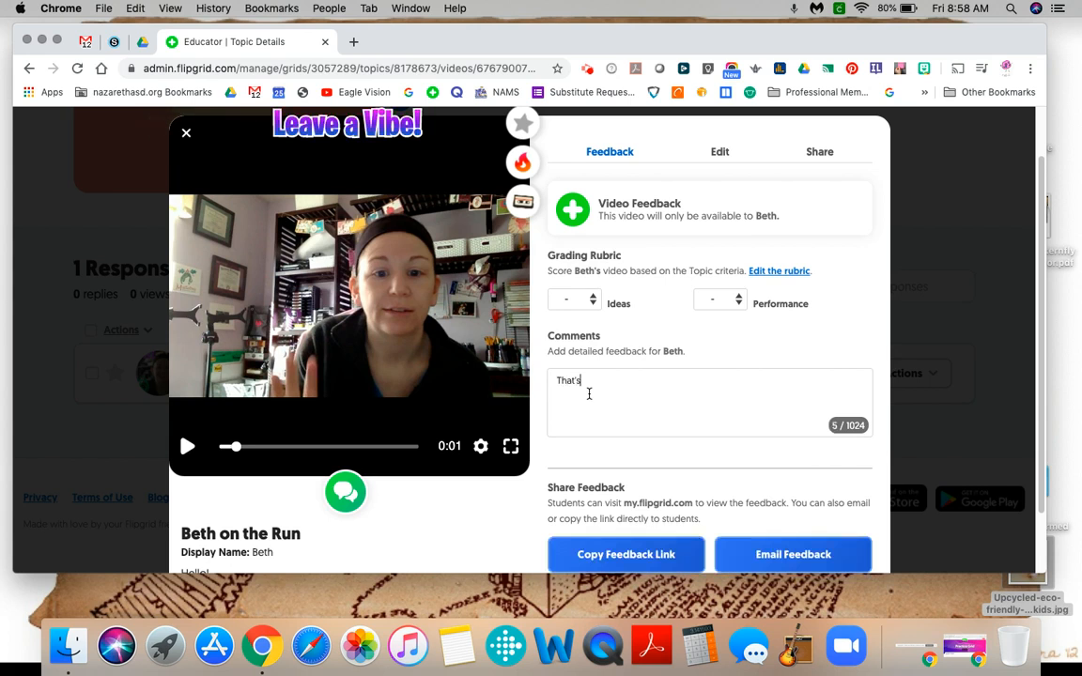
{"action": "type", "text": "awesome!"}
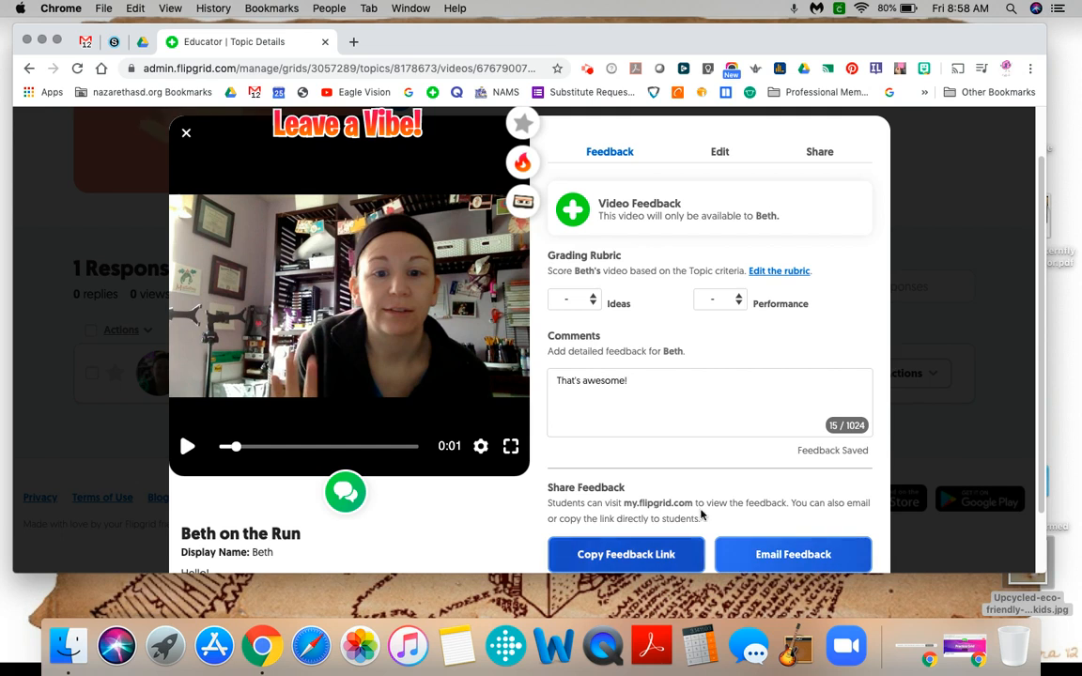
- Score the response 5 for Ideas and 5 for Performance, and email the feedback to the student
{"action": "left_click", "coordinate": [586, 301]}
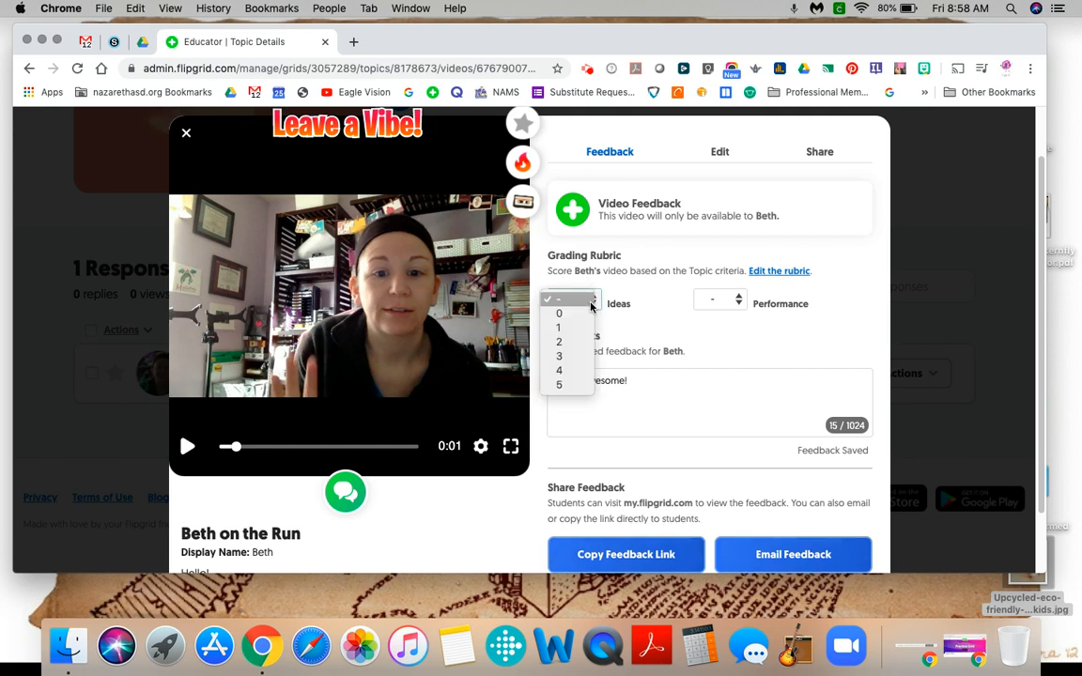
{"action": "left_click", "coordinate": [580, 357]}
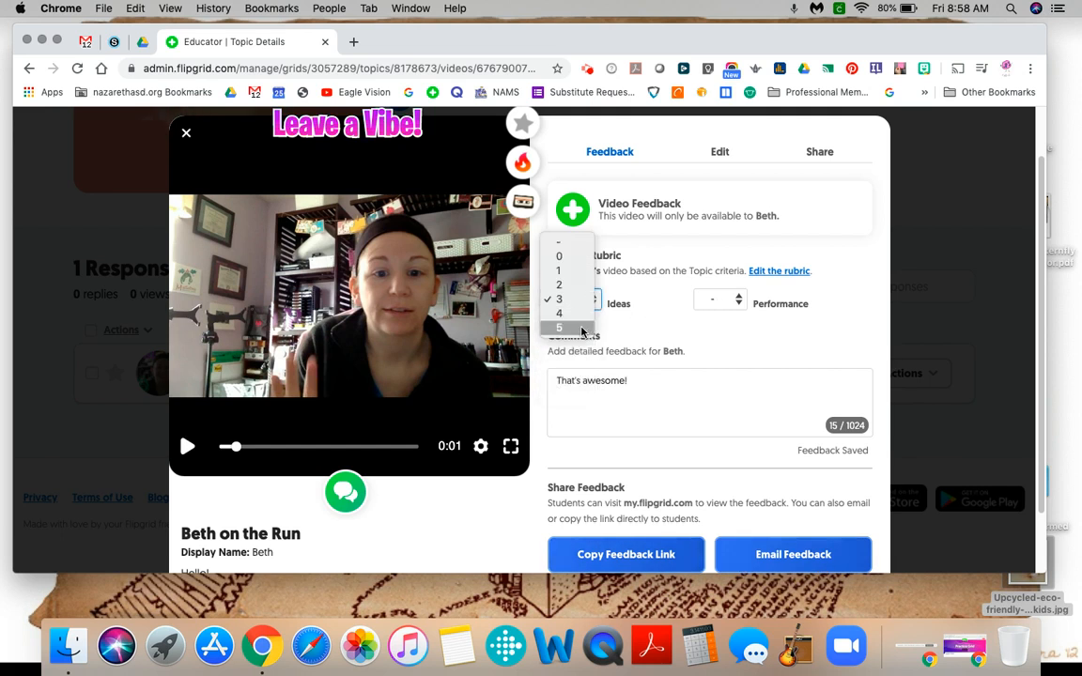
{"action": "left_click", "coordinate": [720, 298]}
{"action": "left_click", "coordinate": [711, 381]}
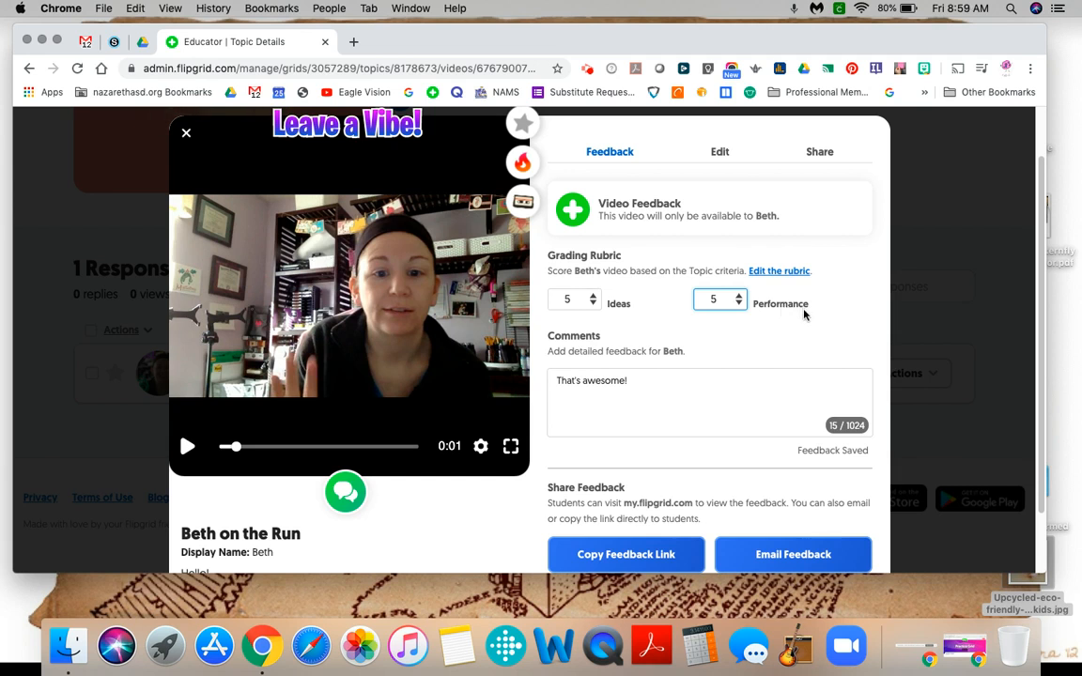
{"action": "scroll", "coordinate": [742, 375], "scroll_direction": "down", "scroll_amount": 1}
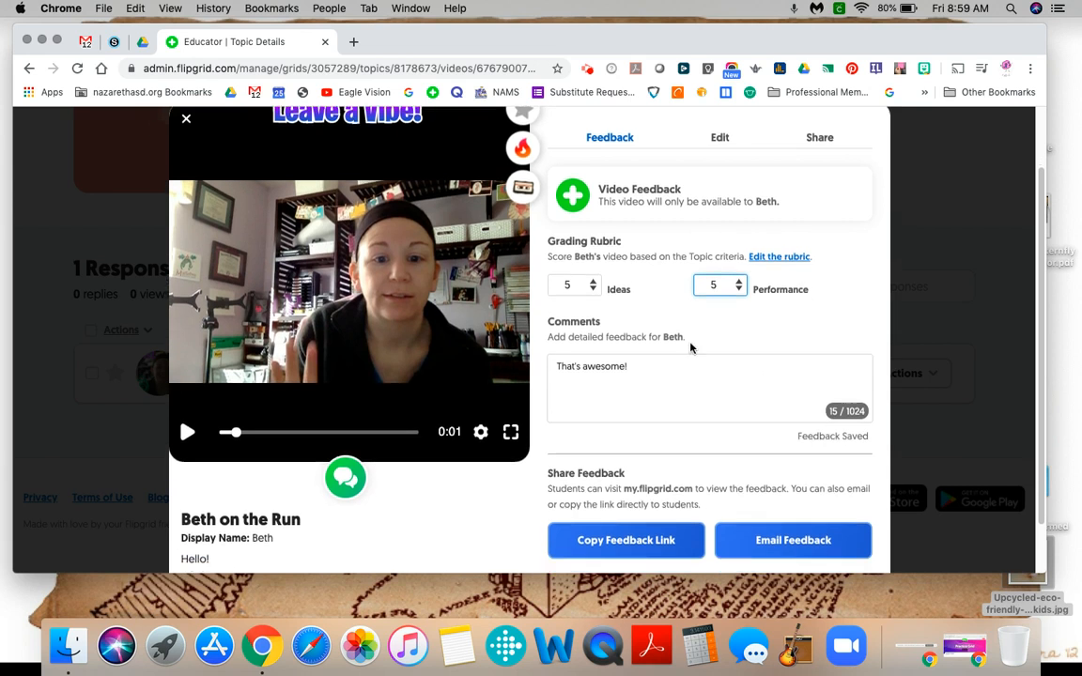
{"action": "left_click", "coordinate": [755, 544]}
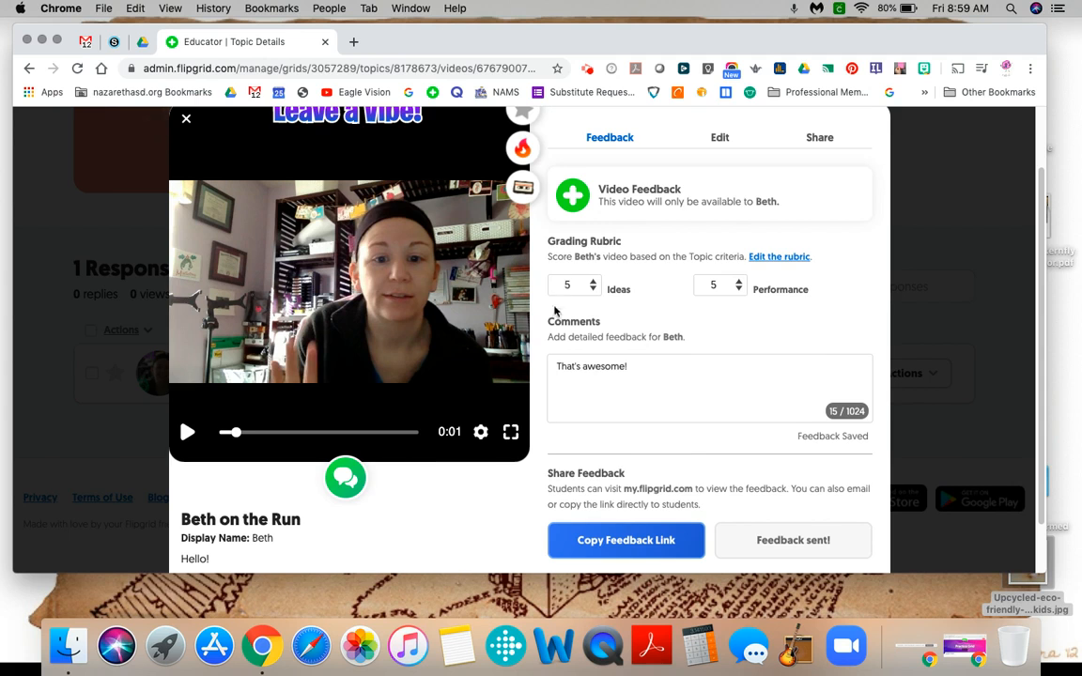
- View the Spark option that creates a topic from the student's video, and dismiss it without sparking
{"action": "scroll", "coordinate": [533, 186], "scroll_direction": "up", "scroll_amount": 2}
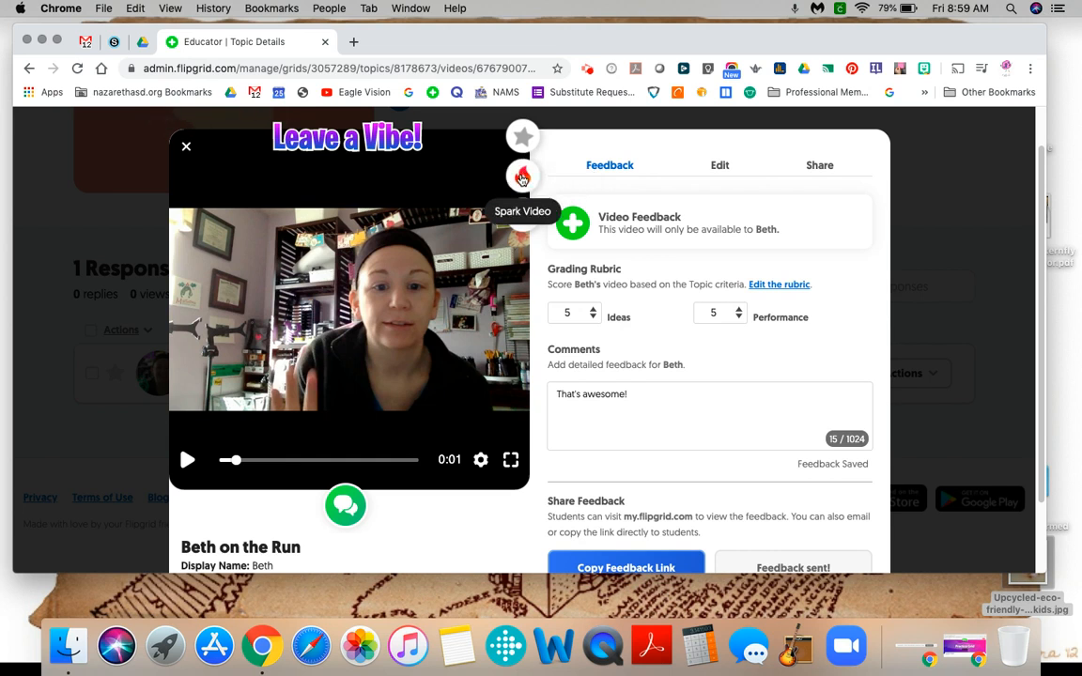
{"action": "left_click", "coordinate": [522, 178]}
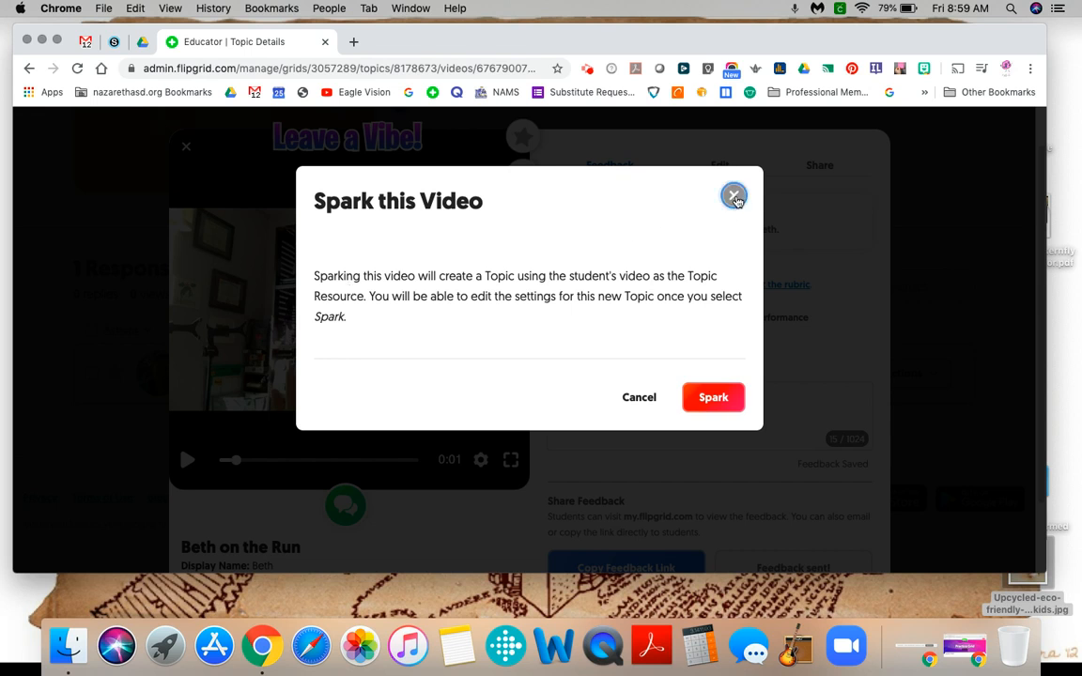
{"action": "left_click", "coordinate": [735, 197]}
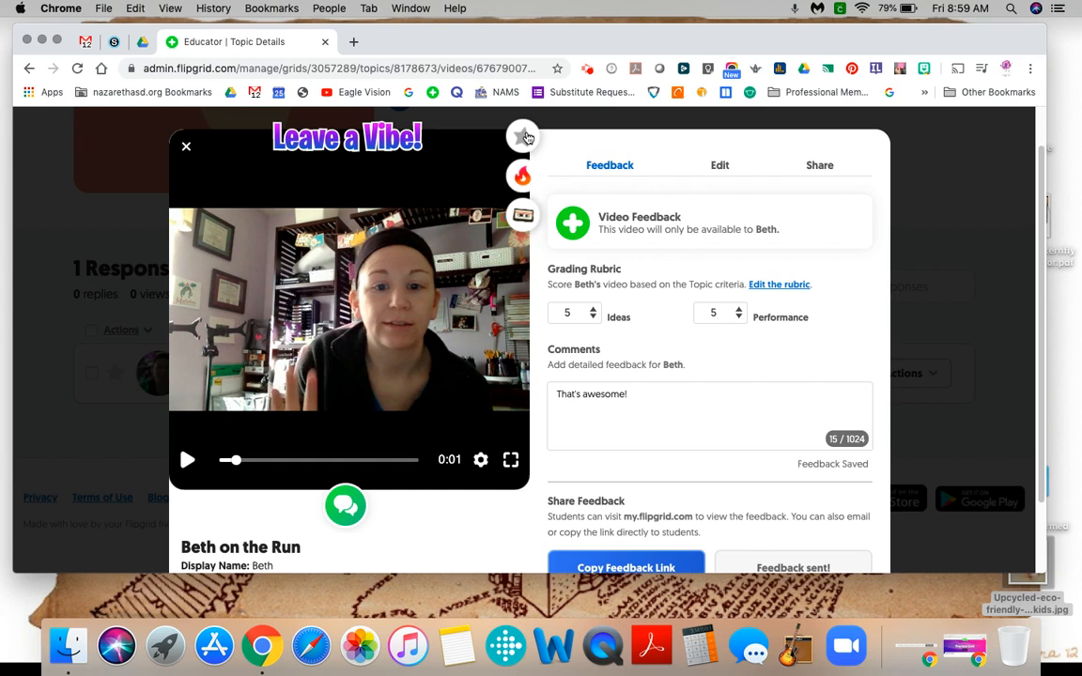
- Feature the student's response and remove the feature, trying the toggle twice
{"action": "left_click", "coordinate": [524, 137]}
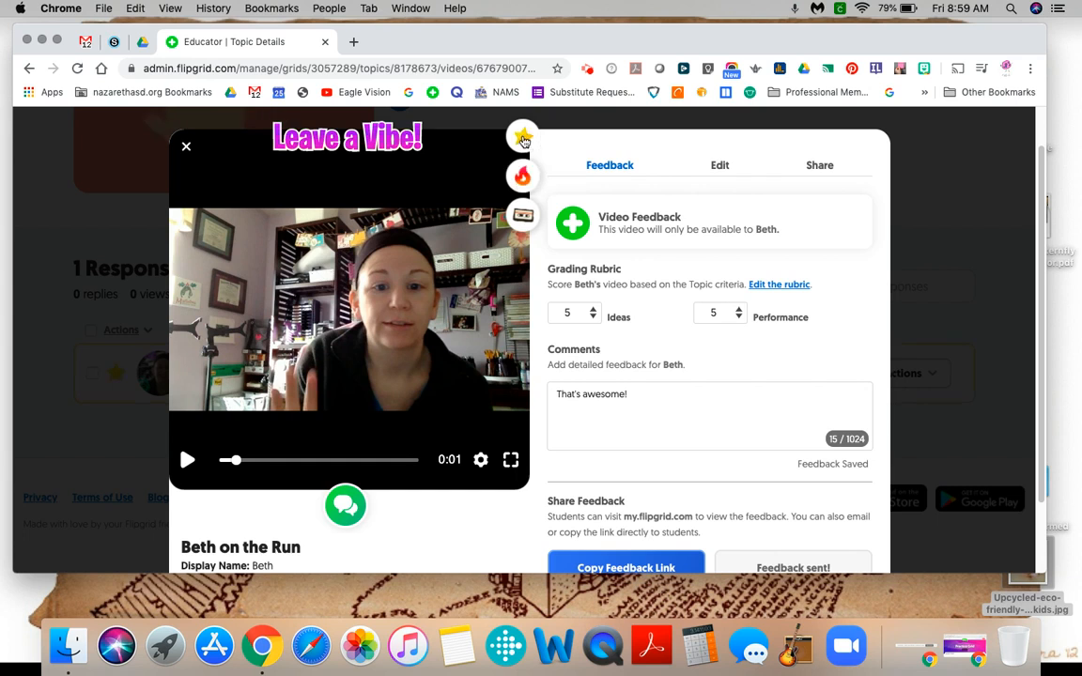
{"action": "left_click", "coordinate": [524, 138]}
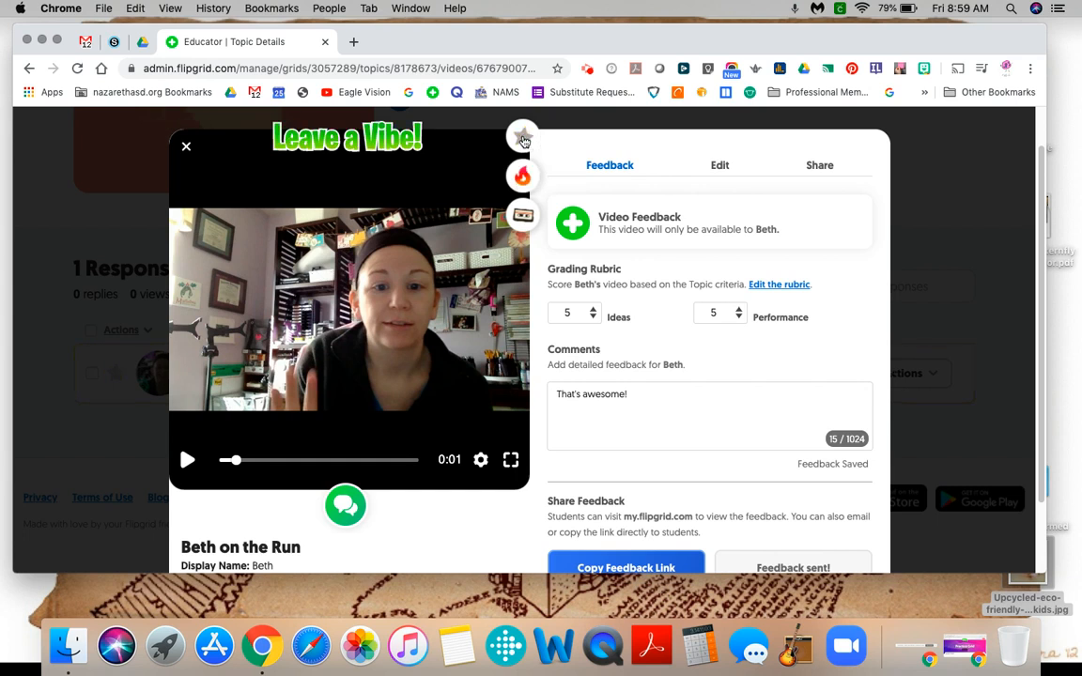
{"action": "left_click", "coordinate": [524, 138]}
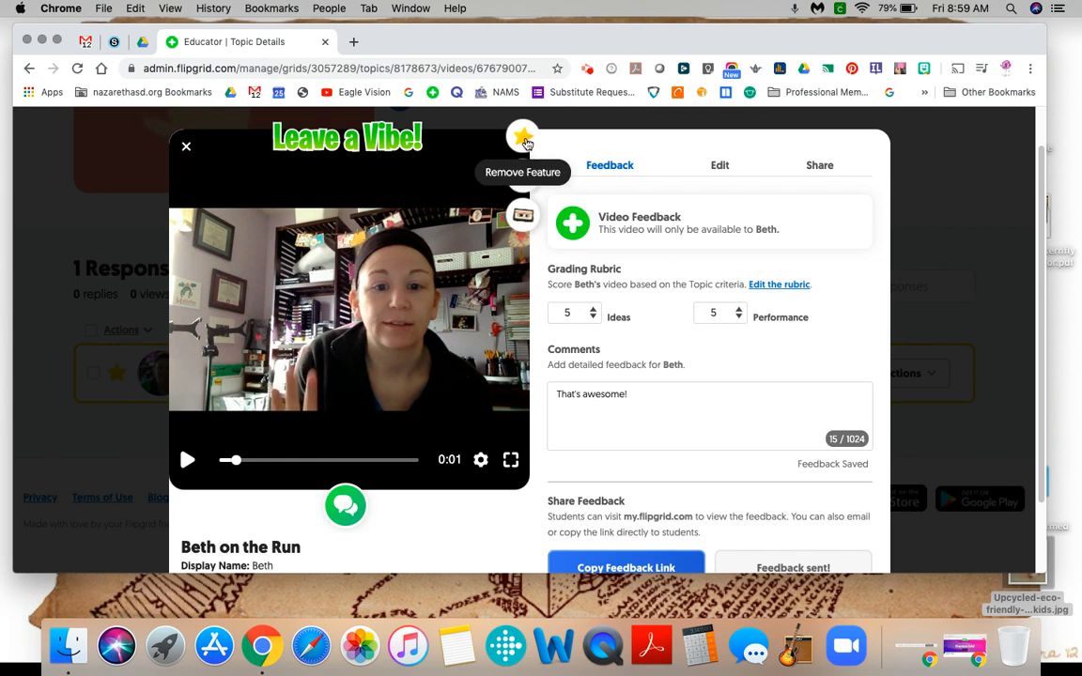
{"action": "left_click", "coordinate": [524, 139]}
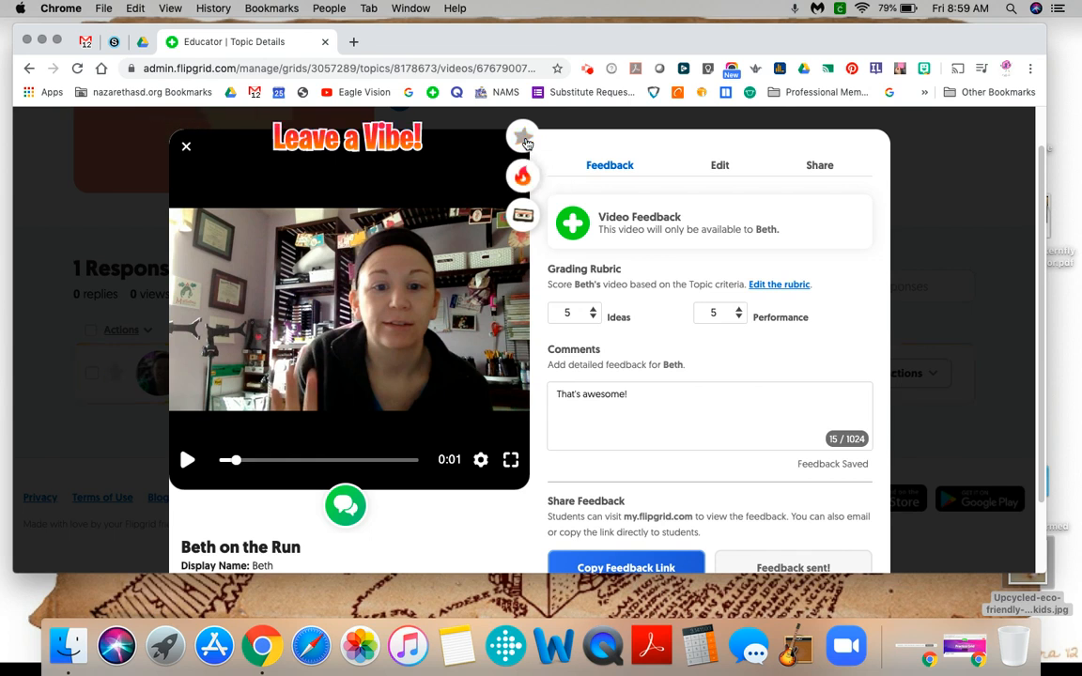
- Examine the response's feedback and its editable details, including vibe, name, email, title and link fields
{"action": "scroll", "coordinate": [229, 529], "scroll_direction": "down", "scroll_amount": 2}
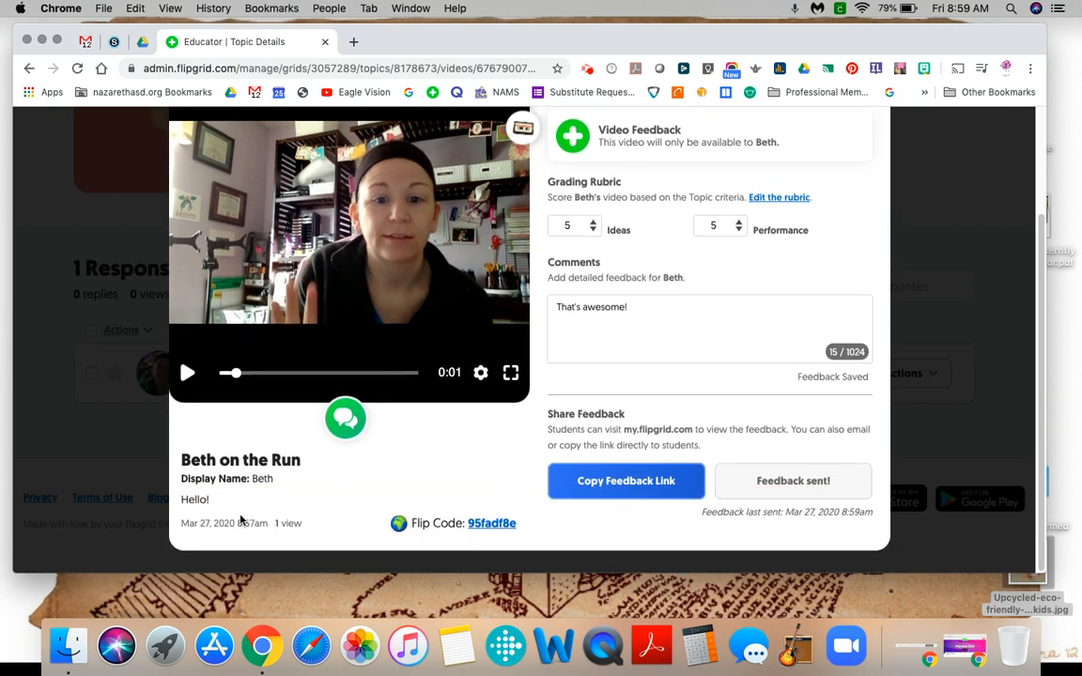
{"action": "scroll", "coordinate": [643, 473], "scroll_direction": "up", "scroll_amount": 2}
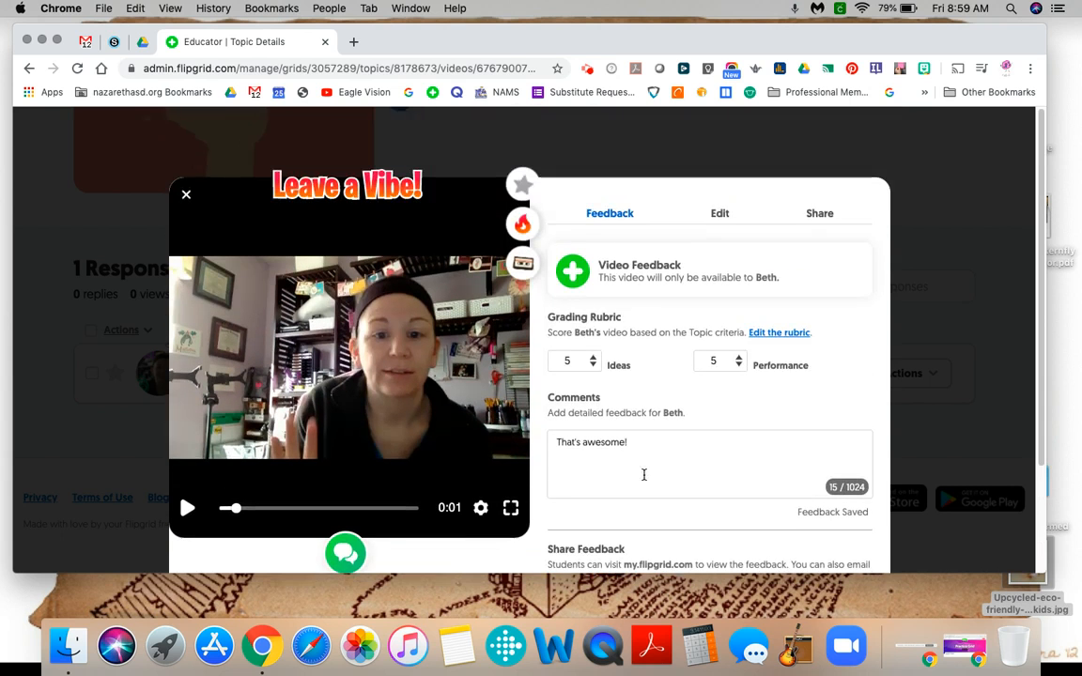
{"action": "scroll", "coordinate": [642, 474], "scroll_direction": "down", "scroll_amount": 2}
{"action": "scroll", "coordinate": [648, 423], "scroll_direction": "up", "scroll_amount": 2}
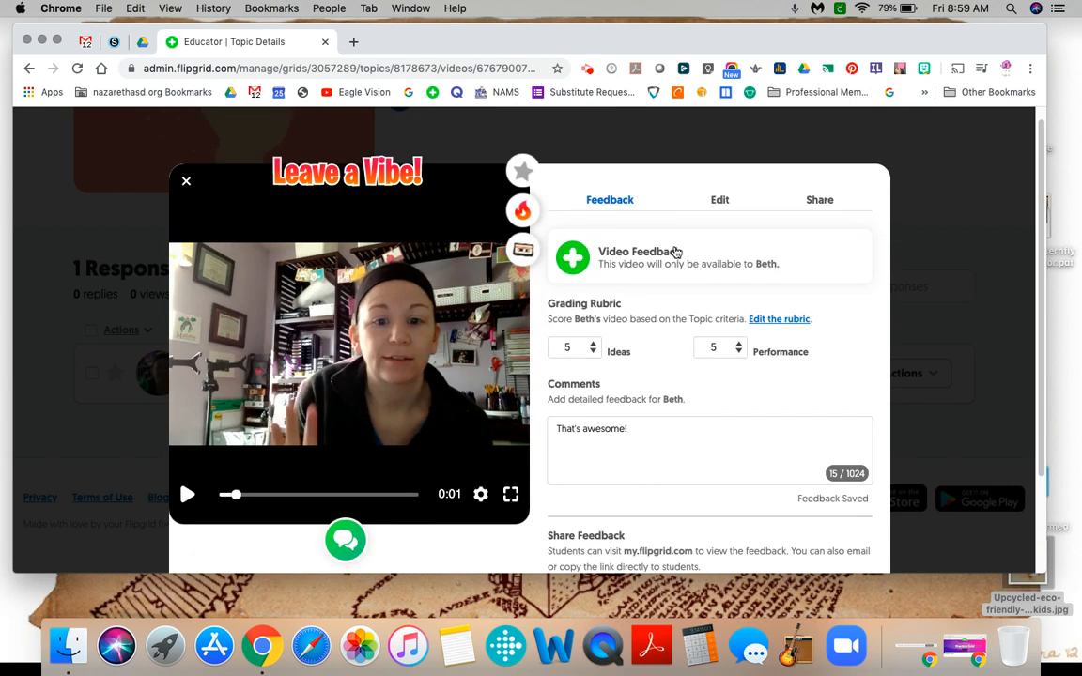
{"action": "left_click", "coordinate": [723, 201]}
{"action": "scroll", "coordinate": [724, 304], "scroll_direction": "down", "scroll_amount": 3}
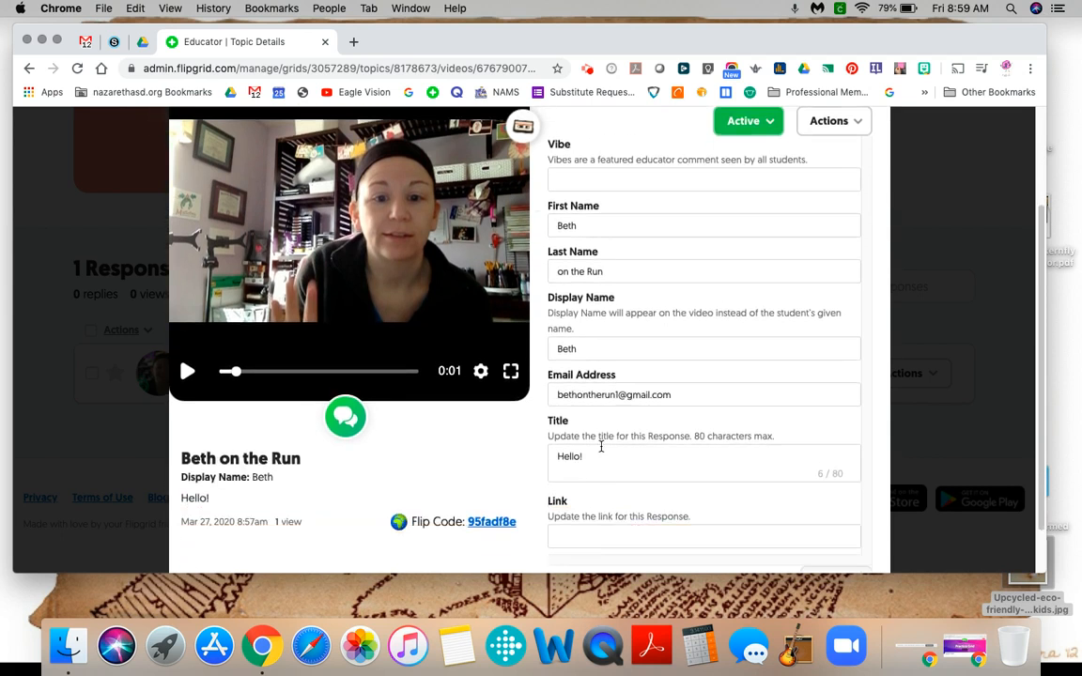
{"action": "scroll", "coordinate": [608, 499], "scroll_direction": "down", "scroll_amount": 2}
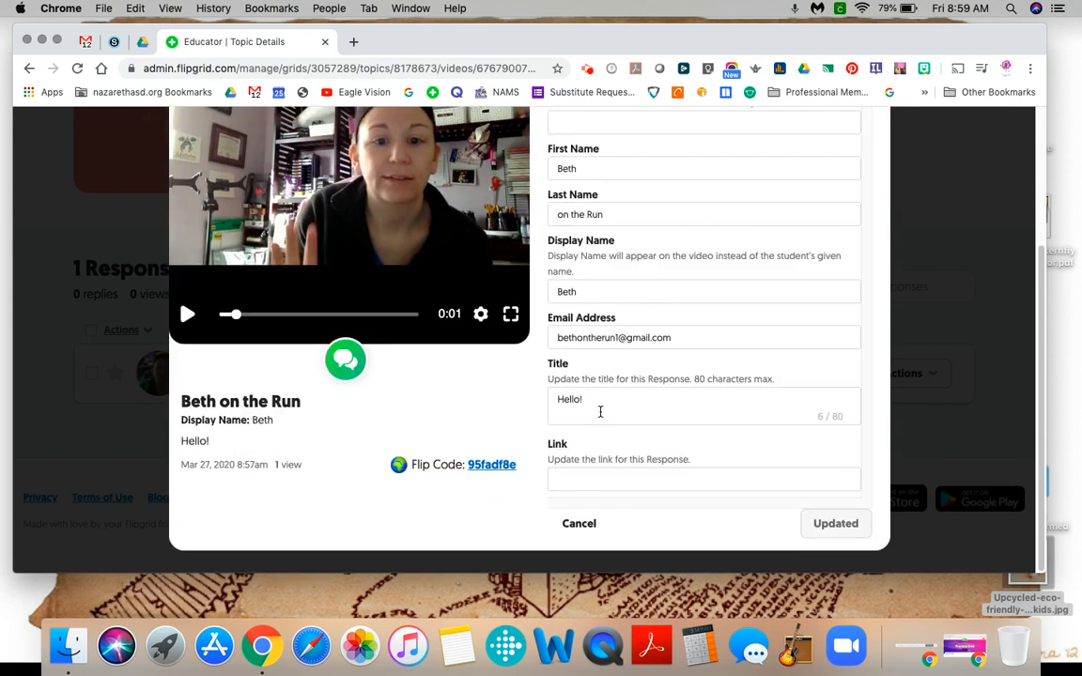
{"action": "scroll", "coordinate": [601, 414], "scroll_direction": "up", "scroll_amount": 5}
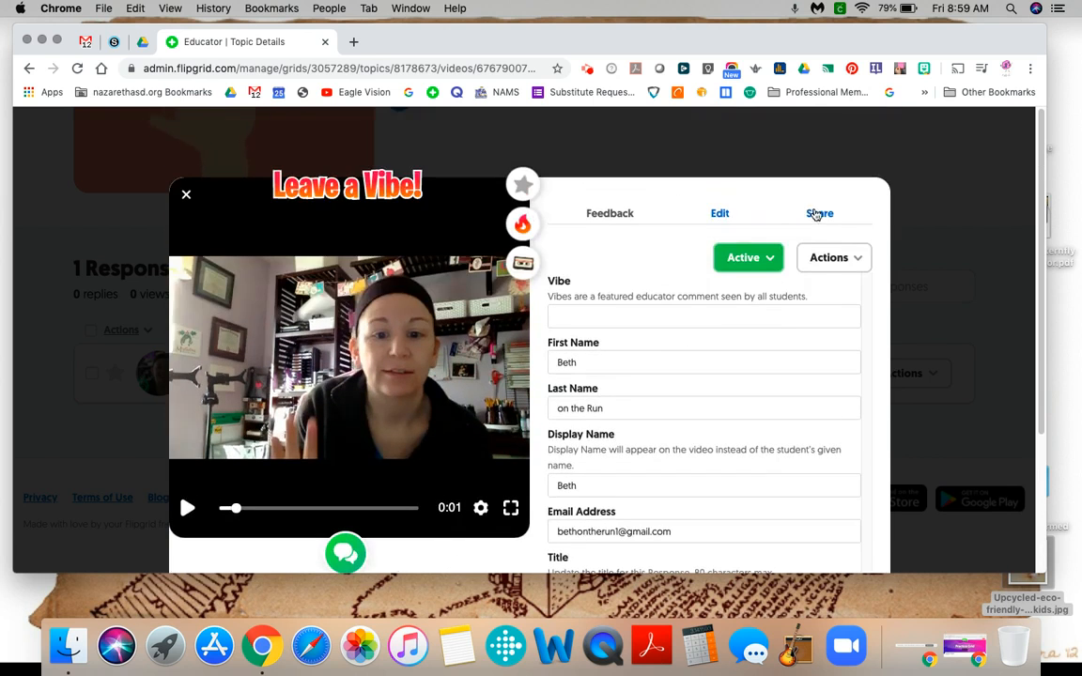
- View the sharing options for the response and close the response to return to the topic details
{"action": "scroll", "coordinate": [695, 346], "scroll_direction": "down", "scroll_amount": 2}
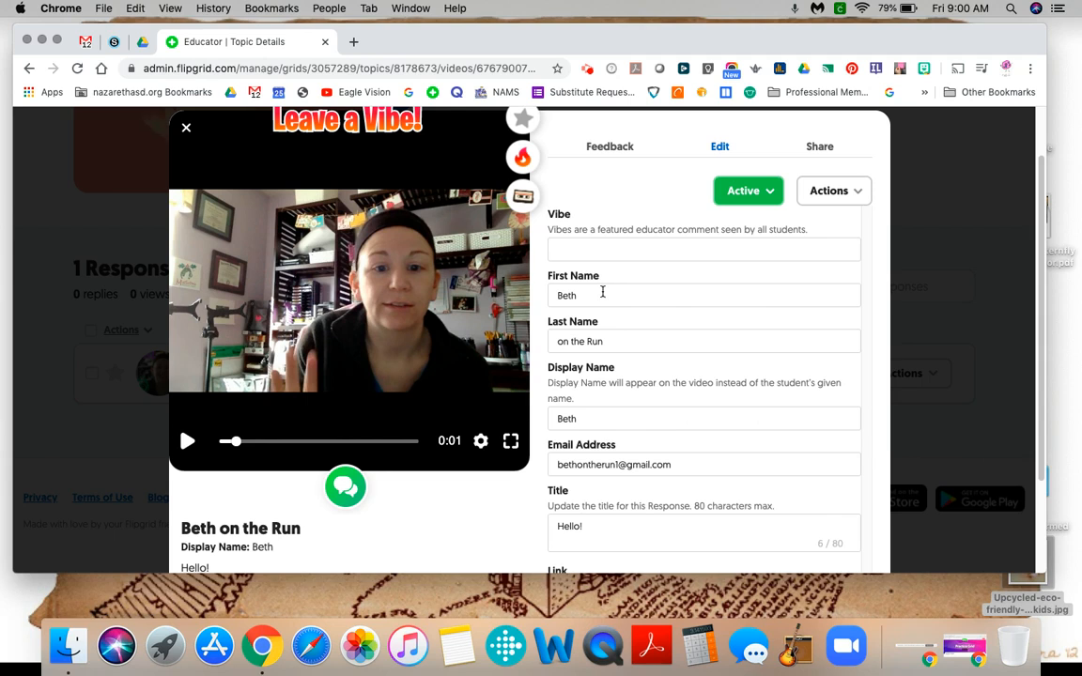
{"action": "left_click", "coordinate": [816, 145]}
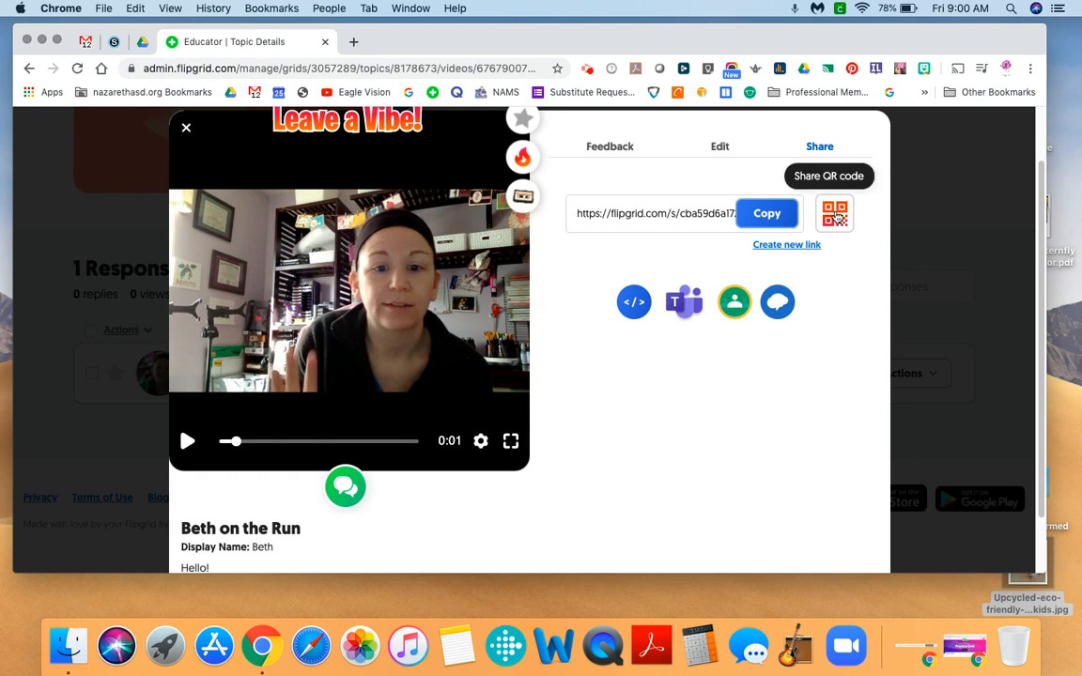
{"action": "left_click", "coordinate": [188, 129]}
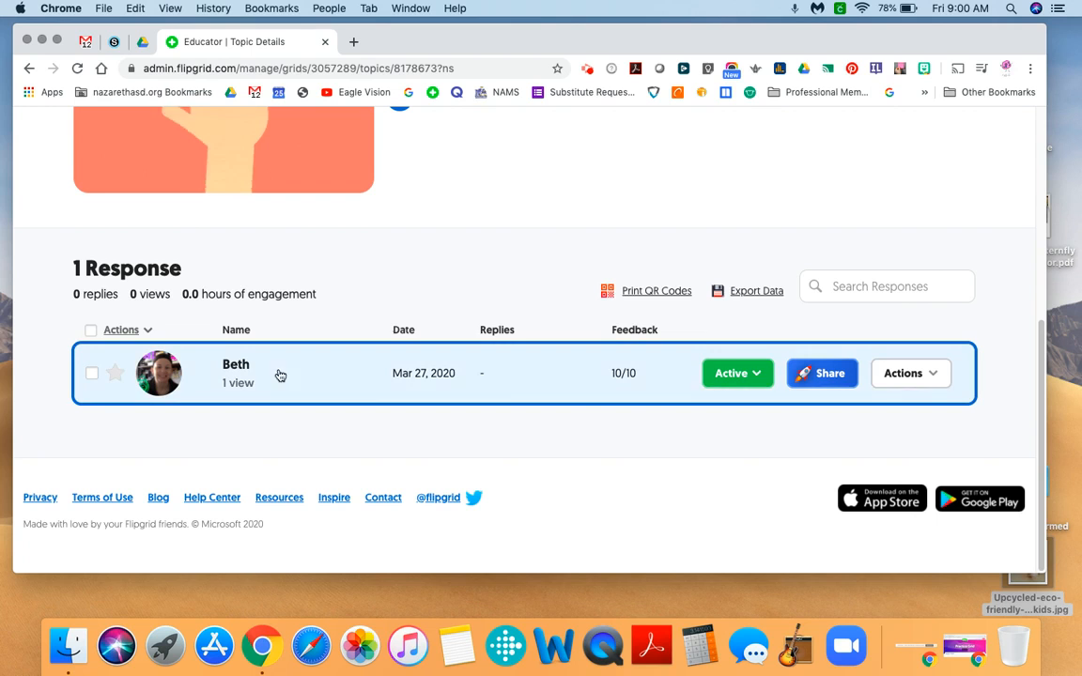
- View the Active and Hidden status choices and the private share link for the listed response, leaving both unchanged
{"action": "left_click", "coordinate": [757, 374]}
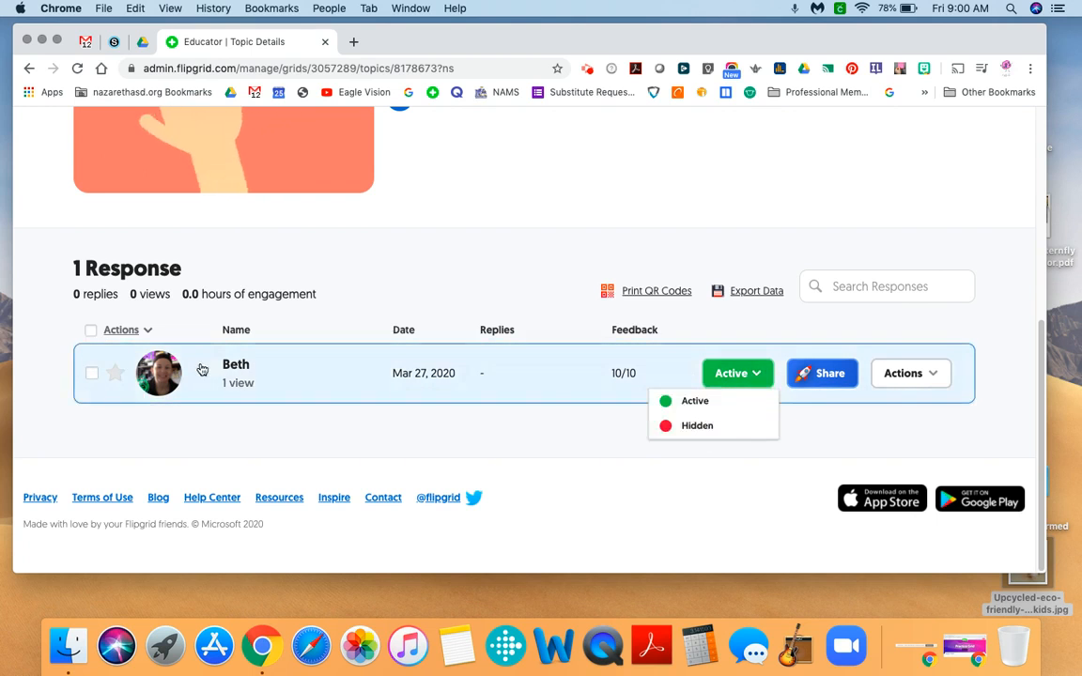
{"action": "left_click", "coordinate": [776, 374]}
{"action": "left_click", "coordinate": [819, 374]}
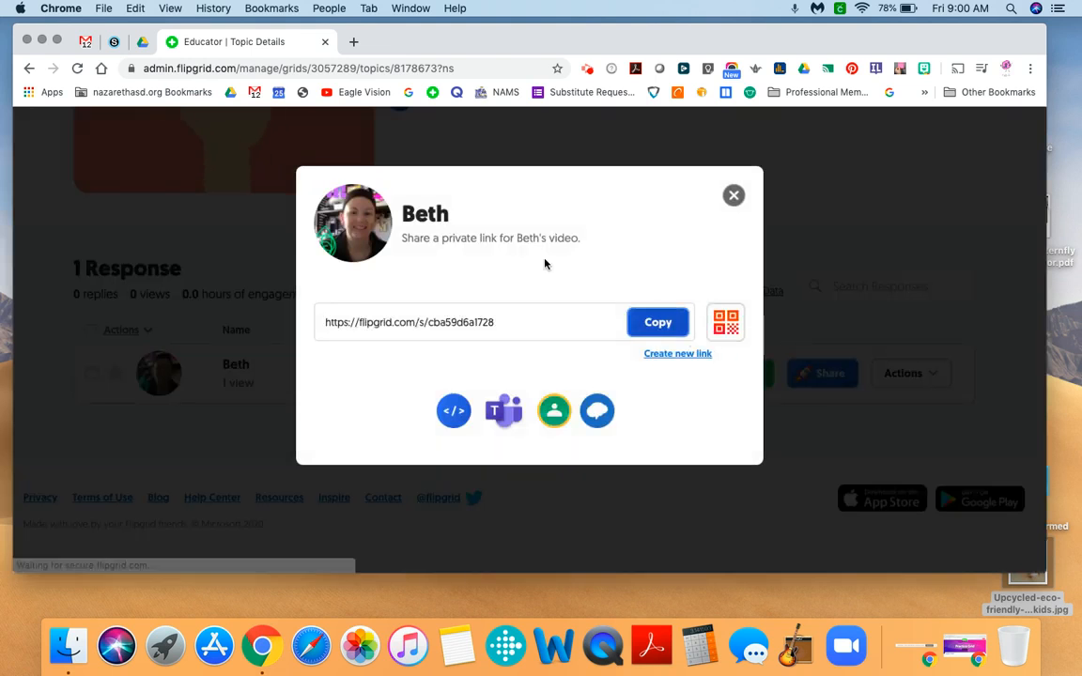
{"action": "left_click", "coordinate": [734, 197]}
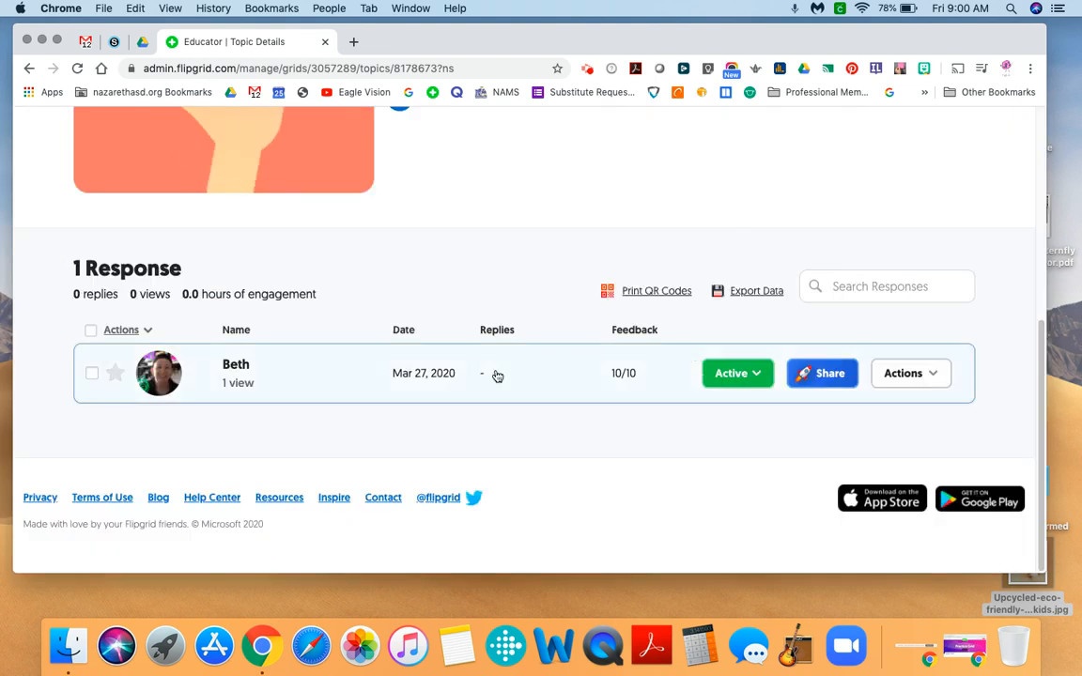
- Open the print preview of the topic's response QR codes, cancel printing and return to the topic details
{"action": "left_click", "coordinate": [643, 296]}
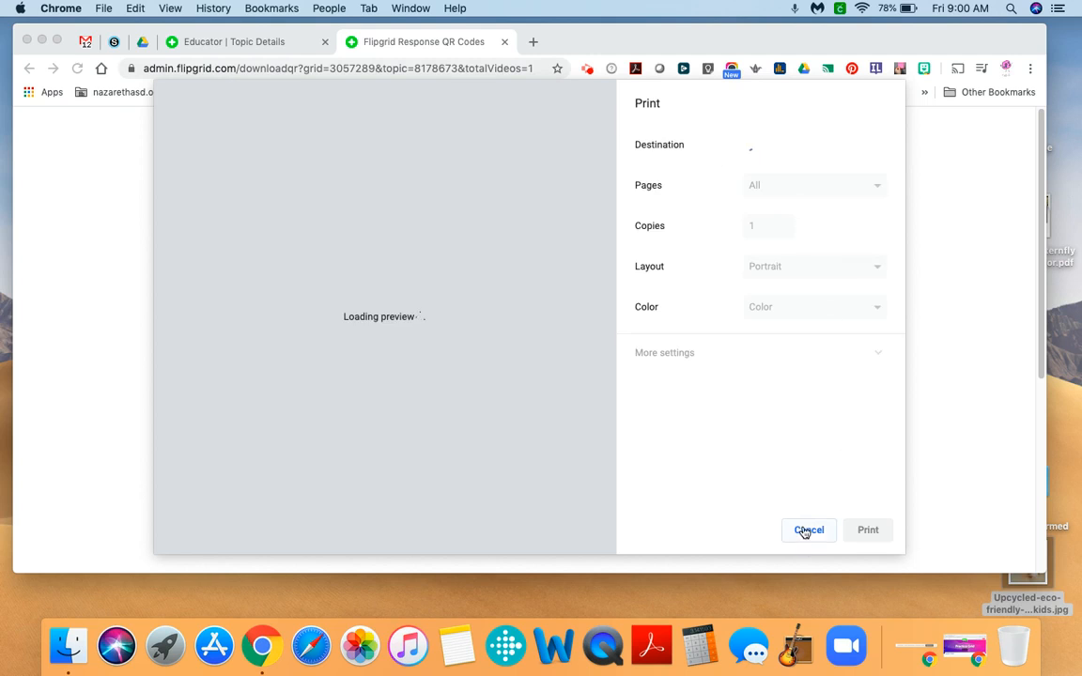
{"action": "left_click", "coordinate": [806, 531]}
{"action": "left_click", "coordinate": [504, 42]}
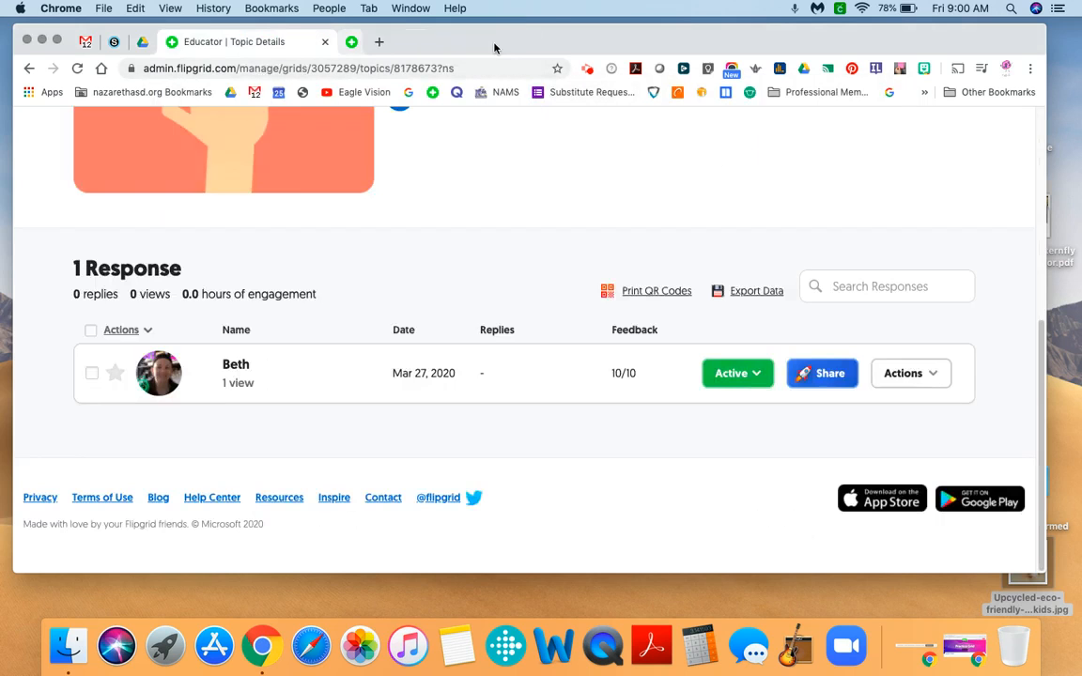
- Examine the actions available for the listed response, from Edit Response to Delete Response, and leave without choosing one
{"action": "scroll", "coordinate": [770, 349], "scroll_direction": "up", "scroll_amount": 1}
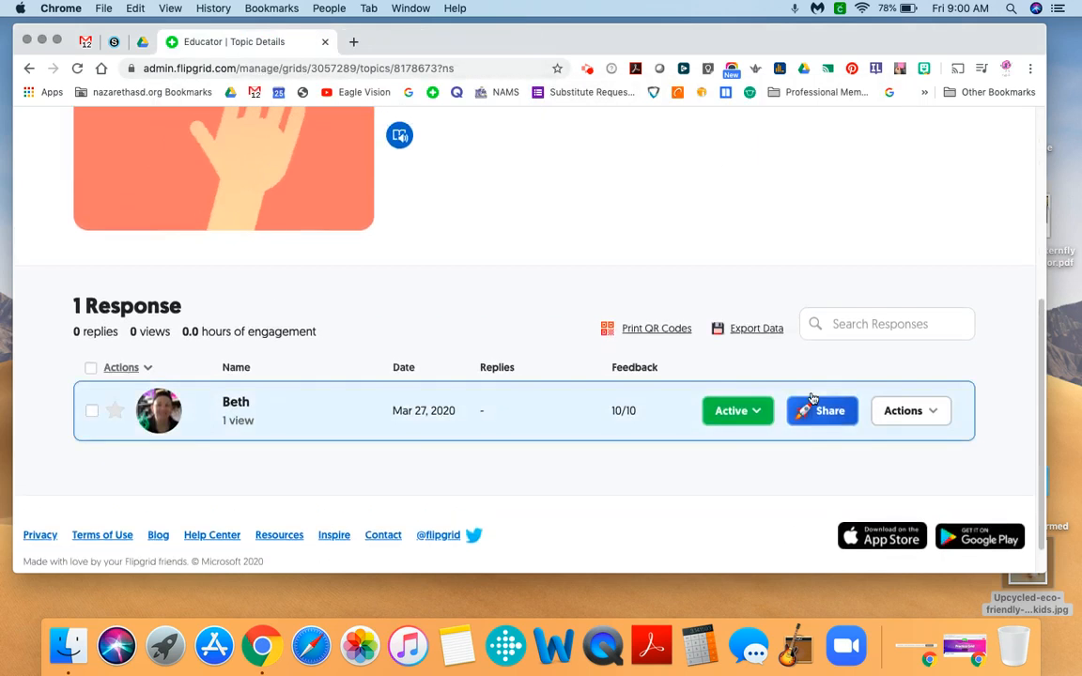
{"action": "left_click", "coordinate": [907, 417]}
{"action": "scroll", "coordinate": [902, 419], "scroll_direction": "down", "scroll_amount": 2}
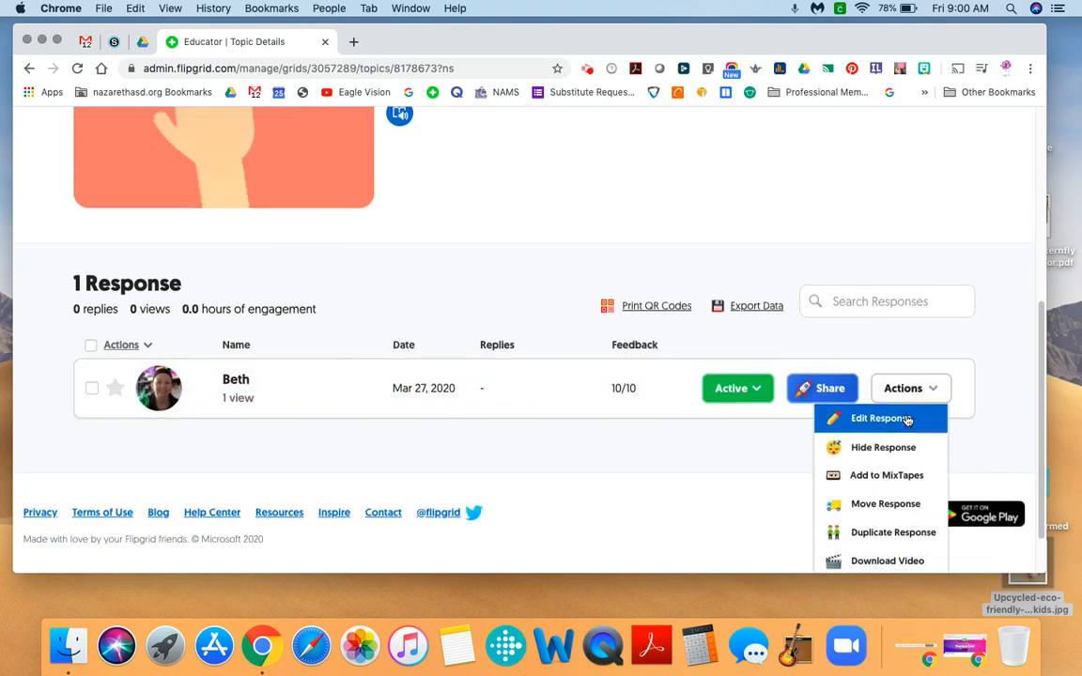
{"action": "scroll", "coordinate": [905, 497], "scroll_direction": "down", "scroll_amount": 1}
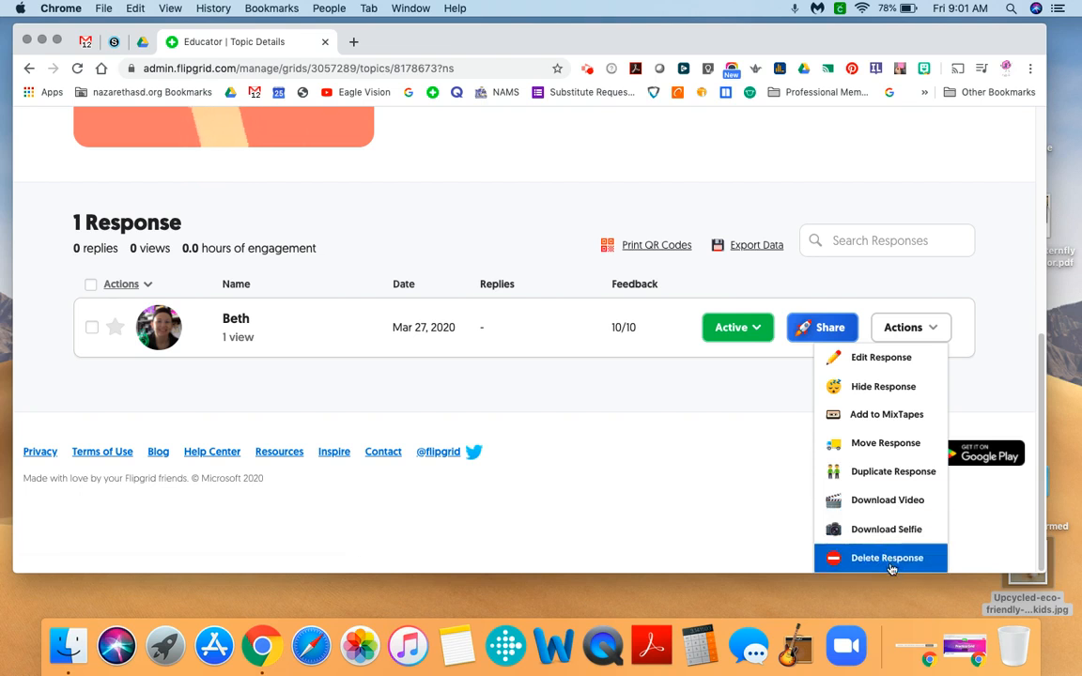
{"action": "left_click", "coordinate": [609, 426]}
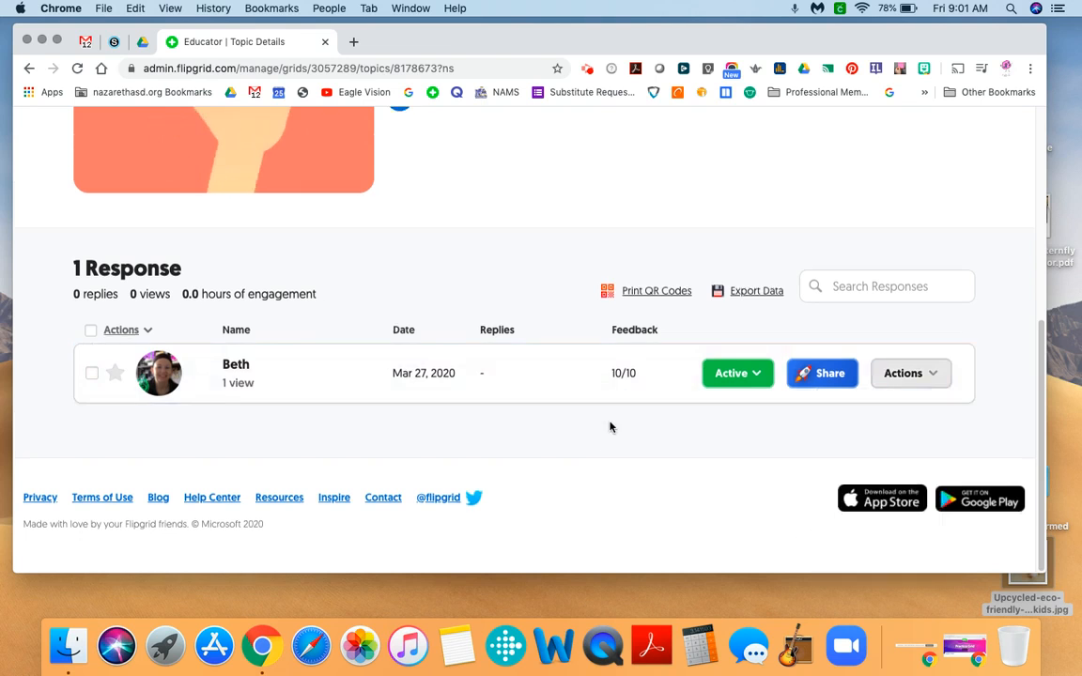
- Switch to the student's browser window, review the topic page with its posted response, and return to the educator's topic details
{"action": "scroll", "coordinate": [609, 428], "scroll_direction": "up", "scroll_amount": 5}
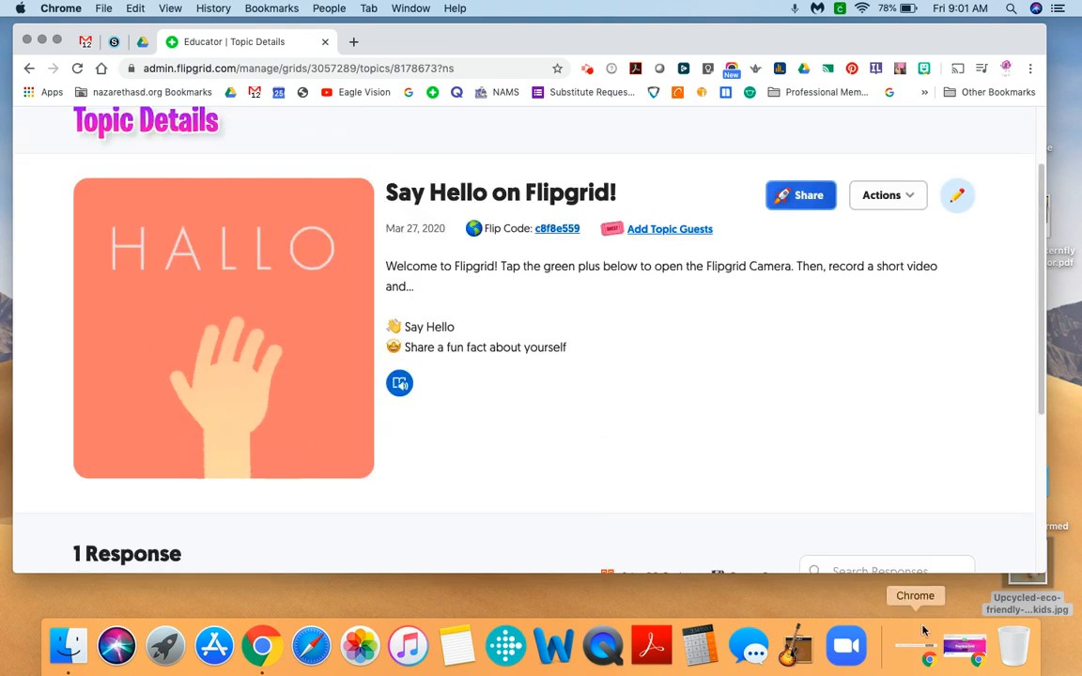
{"action": "left_click", "coordinate": [966, 646]}
{"action": "scroll", "coordinate": [718, 379], "scroll_direction": "down", "scroll_amount": 15}
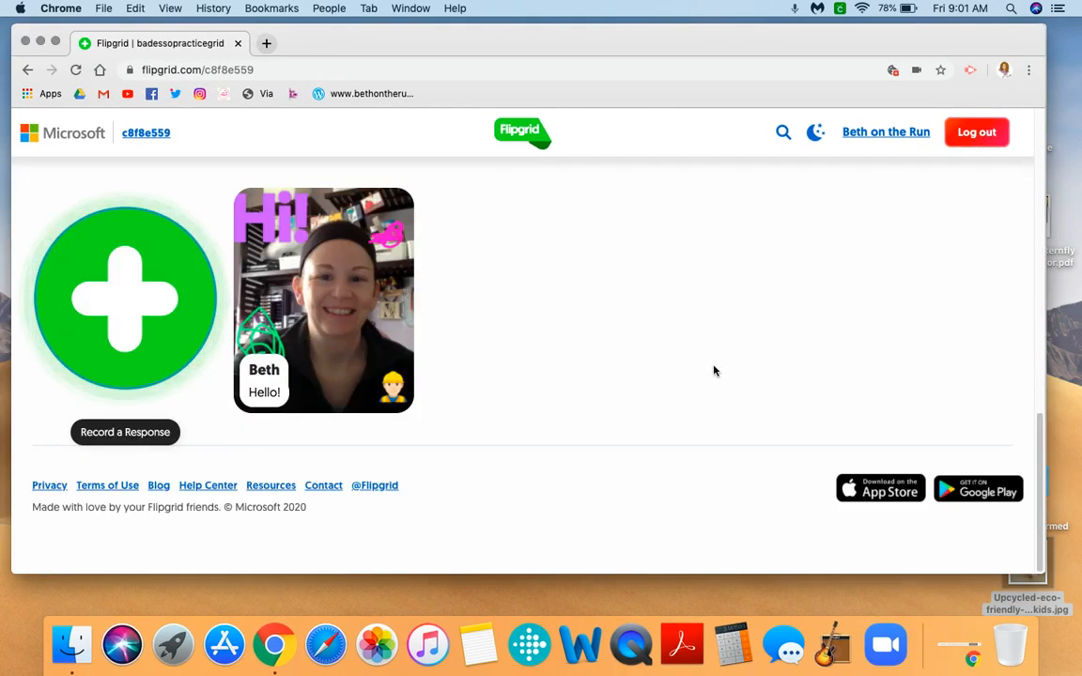
{"action": "scroll", "coordinate": [739, 366], "scroll_direction": "up", "scroll_amount": 3}
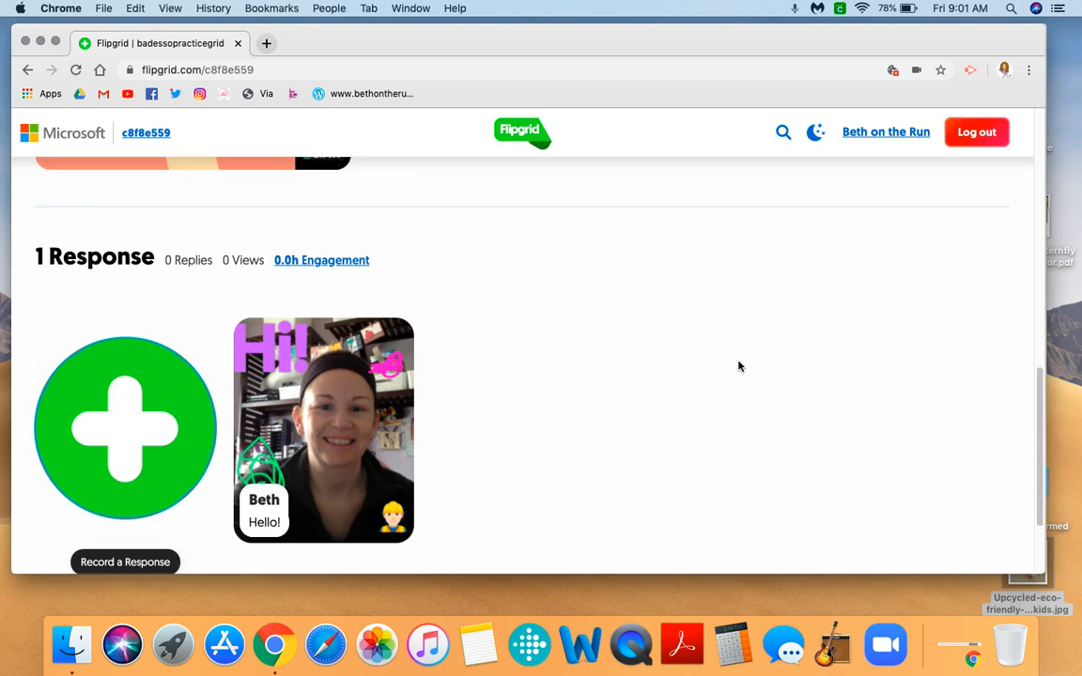
{"action": "scroll", "coordinate": [740, 366], "scroll_direction": "up", "scroll_amount": 5}
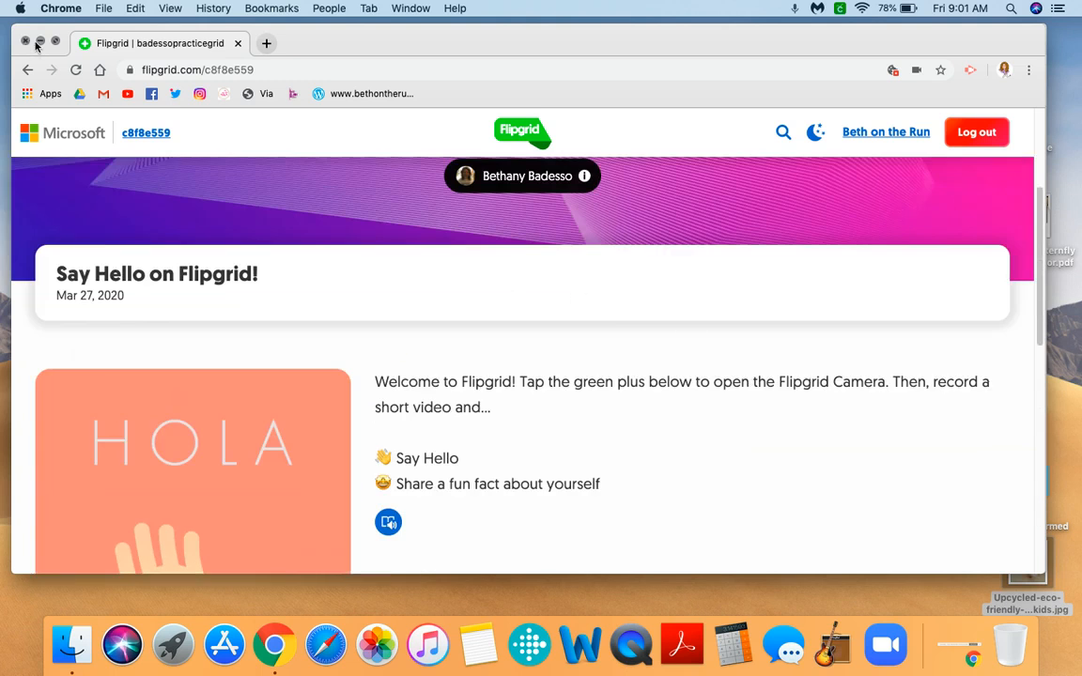
{"action": "left_click", "coordinate": [38, 42]}
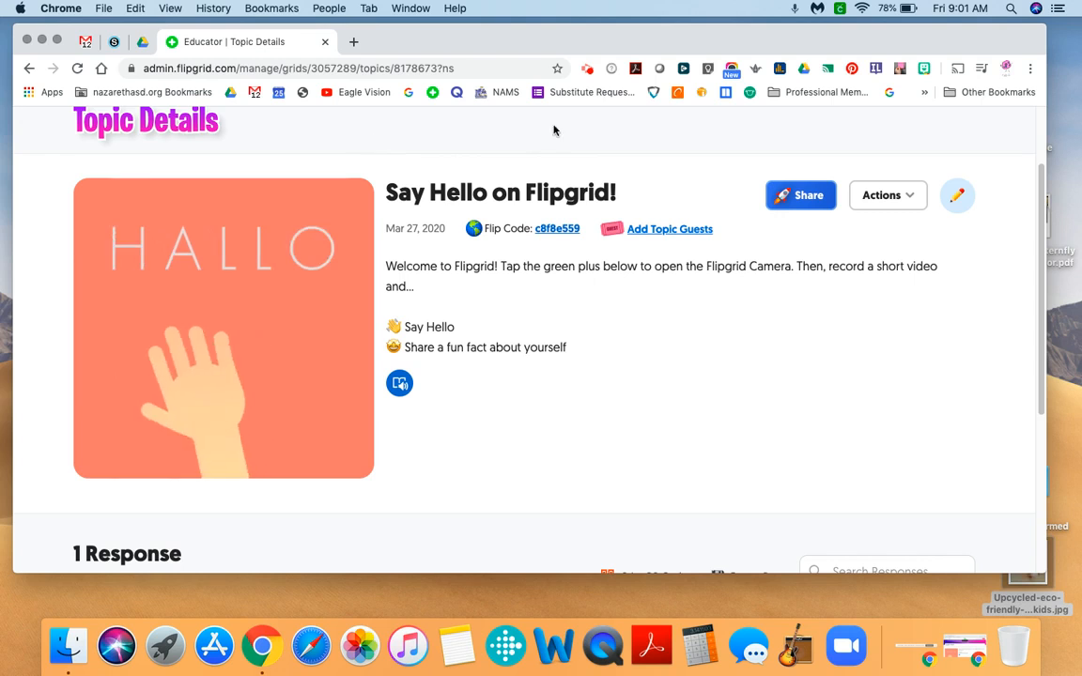
{"action": "left_click", "coordinate": [586, 70]}
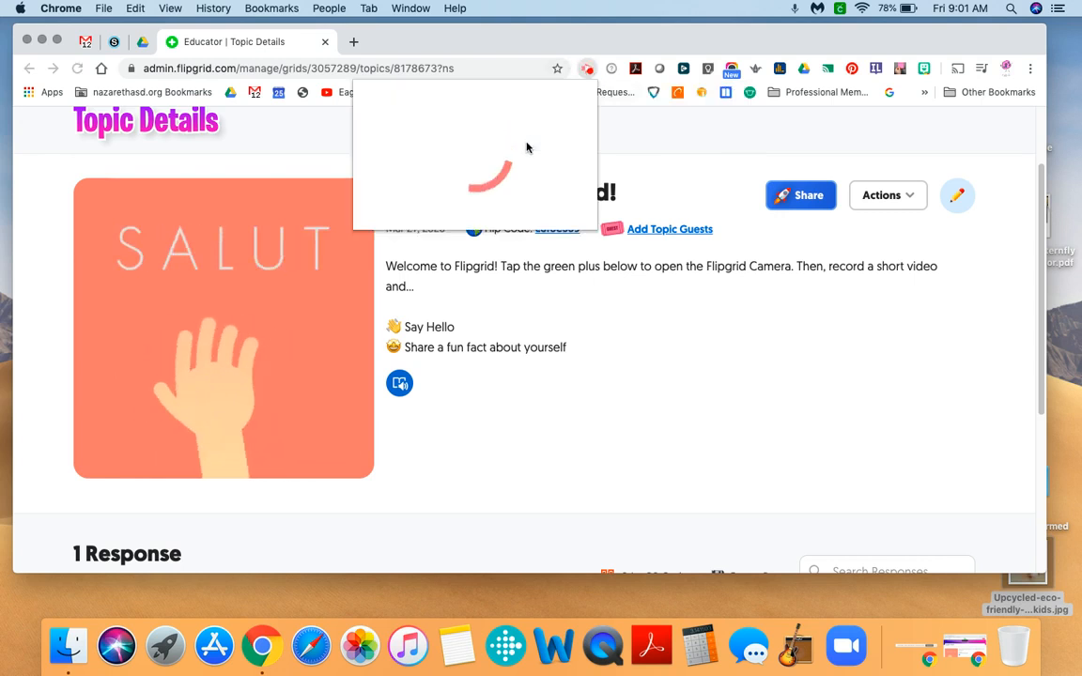